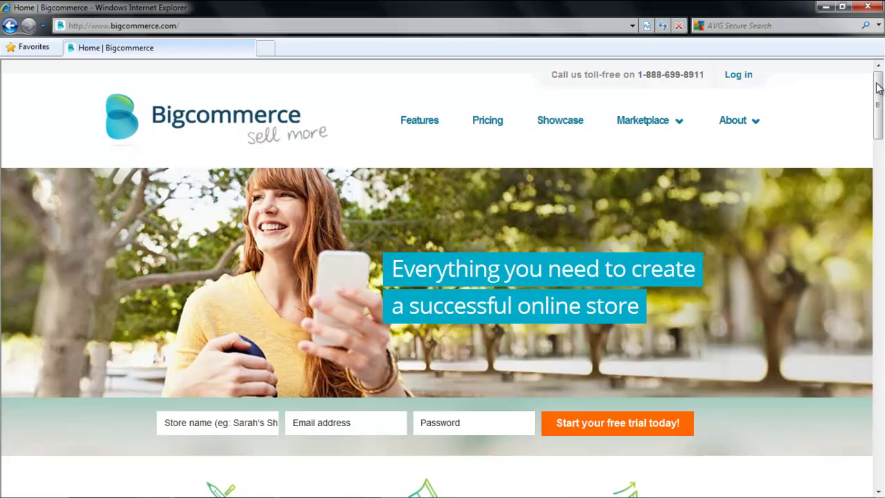
# Submit the Bigcommerce free-trial signup for store 'Your Store' with an e-mail address and password.
pyautogui.click(251, 428)
pyautogui.write('Your Store')
pyautogui.press('Tab')
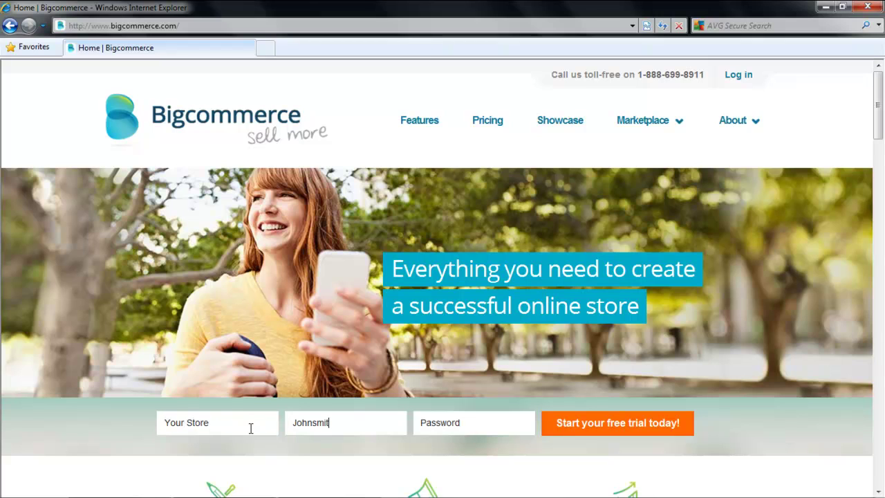
pyautogui.press('Tab')
pyautogui.write('•••••••••')
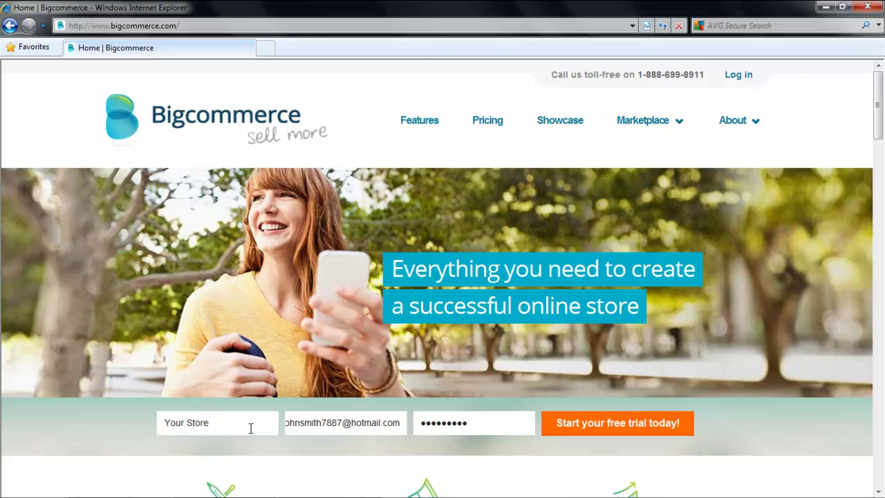
pyautogui.press('Return')
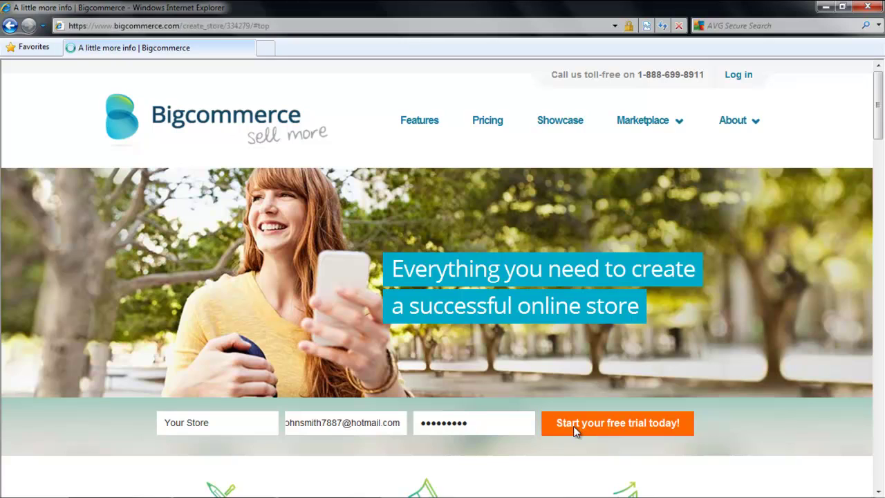
# Enter the owner's first name and phone number, choose New to eCommerce, and create the store.
pyautogui.write('John')
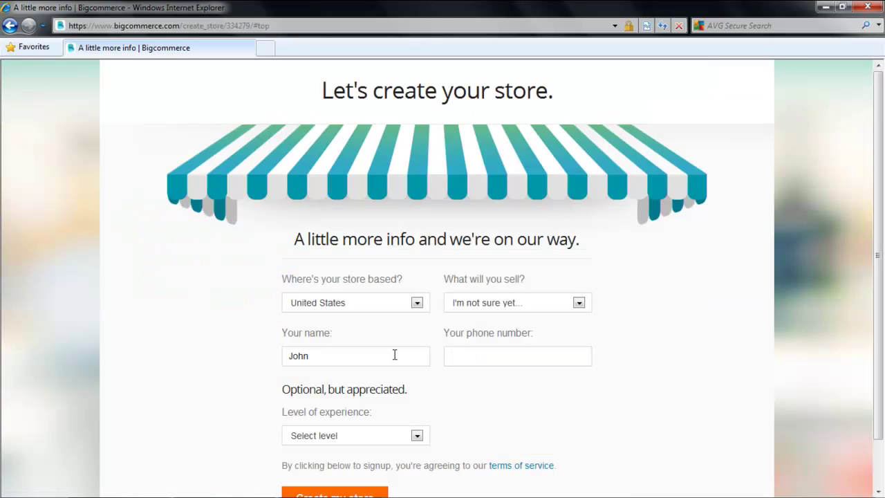
pyautogui.press('Tab')
pyautogui.write('12345678')
pyautogui.scroll(-2, 392, 375)
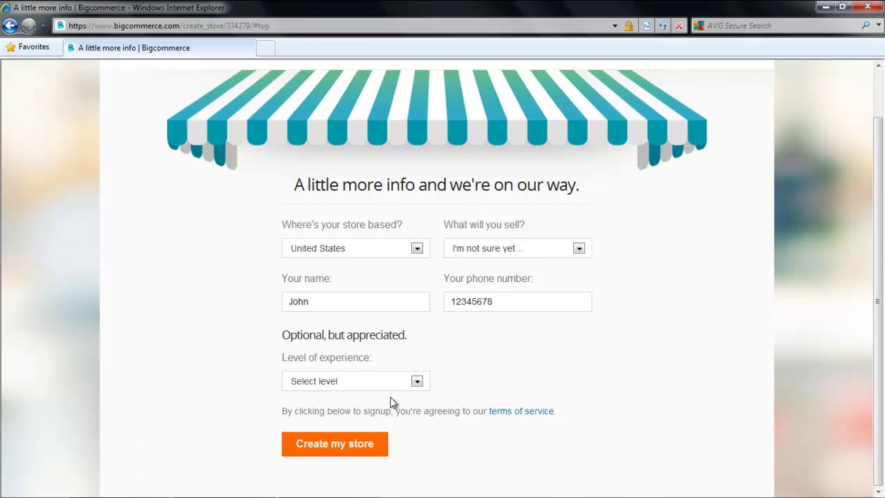
pyautogui.click(393, 381)
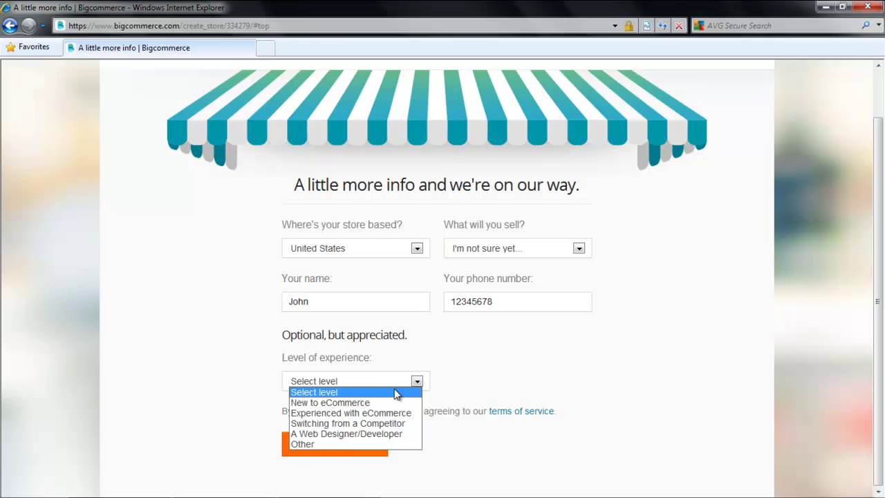
pyautogui.click(387, 403)
pyautogui.click(350, 445)
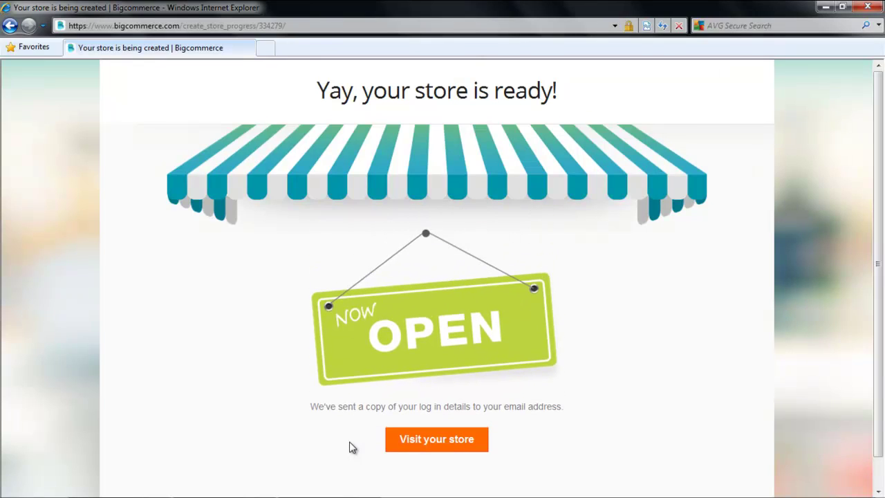
pyautogui.click(411, 444)
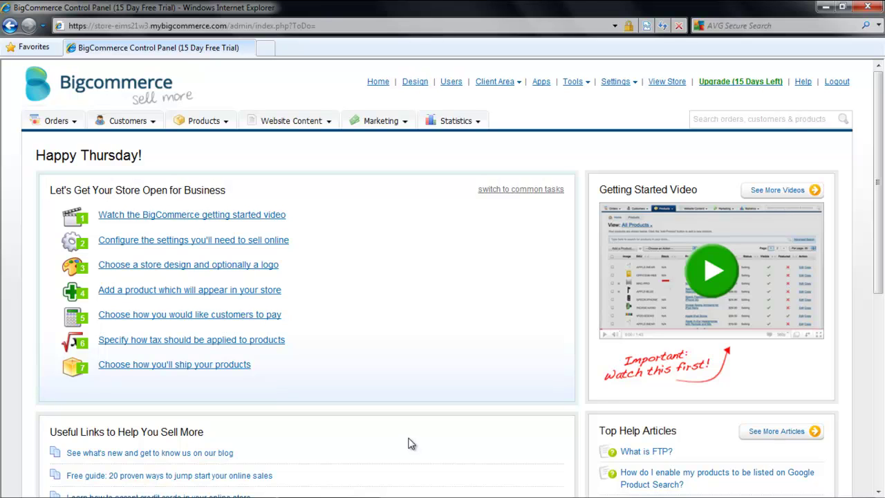
# Open the store settings and fill in store name 'Your Store' and a store address.
pyautogui.click(275, 243)
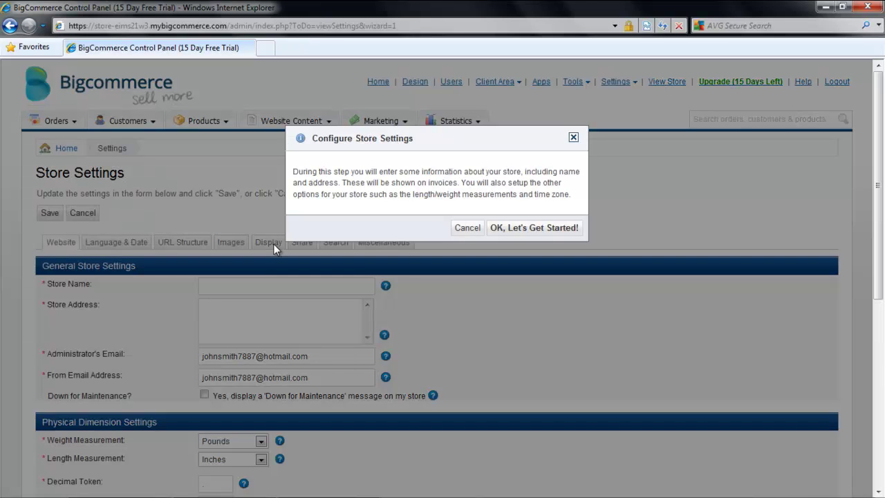
pyautogui.click(503, 227)
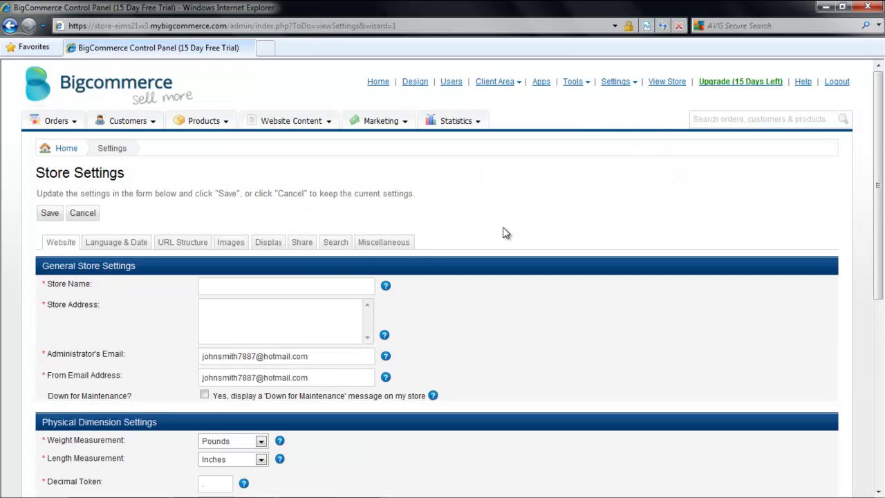
pyautogui.click(307, 284)
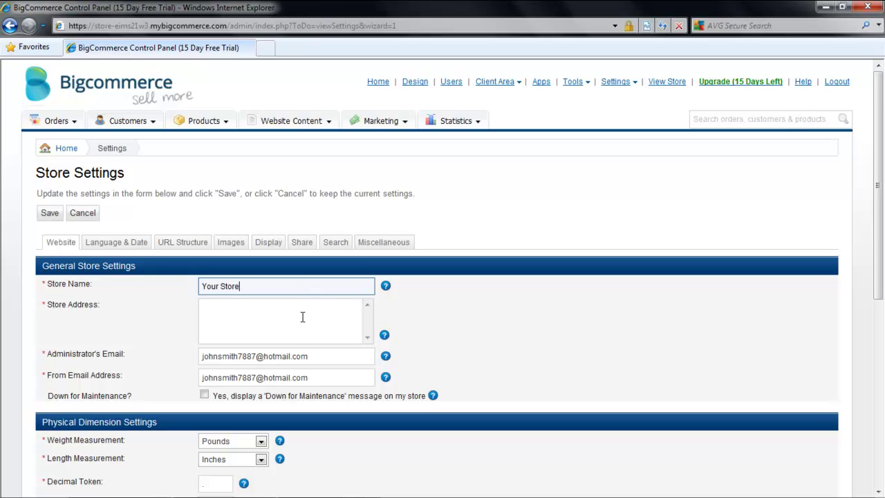
pyautogui.click(302, 316)
pyautogui.write('abc 123')
pyautogui.scroll(-2, 304, 325)
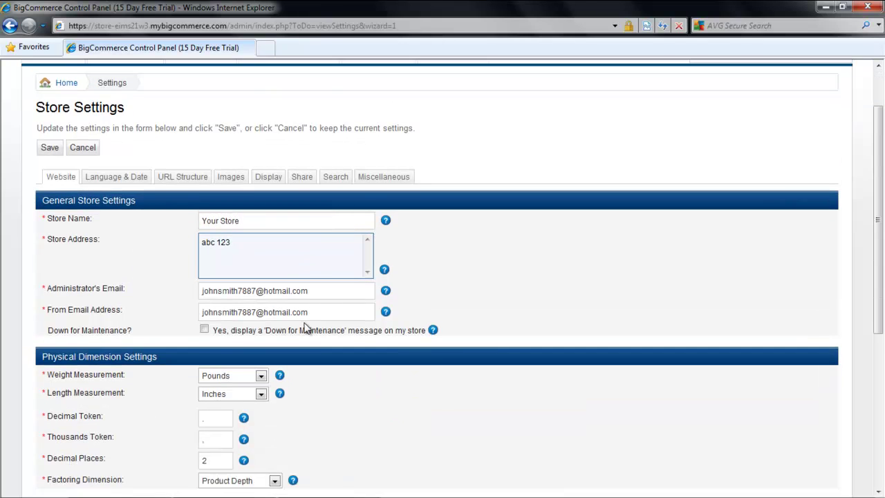
pyautogui.scroll(-1, 305, 325)
pyautogui.scroll(-2, 296, 326)
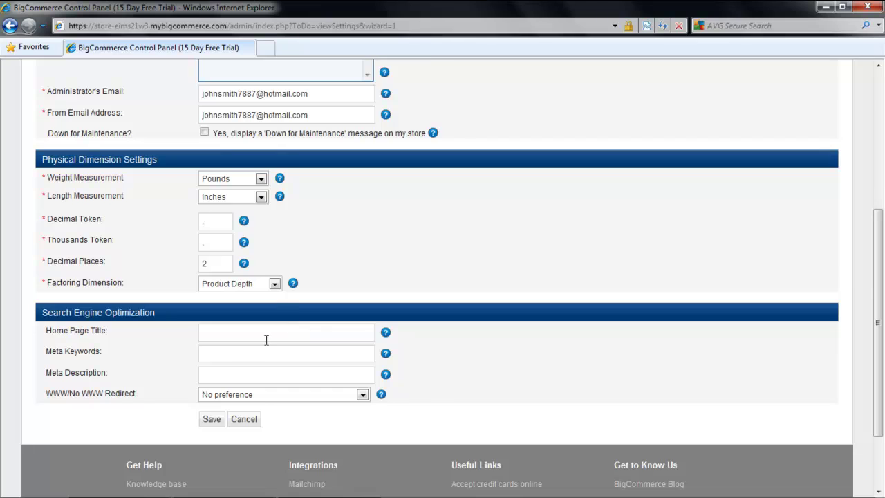
pyautogui.scroll(4, 266, 339)
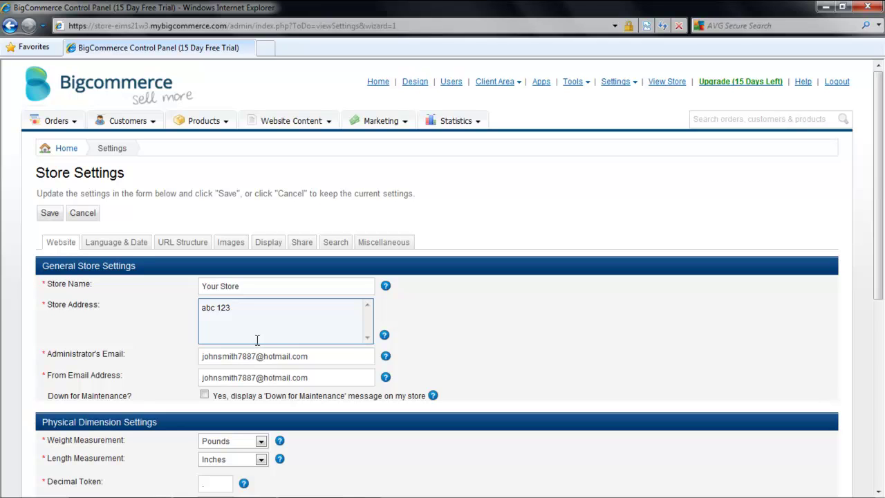
# Turn on daylight savings correction and set the product zoom image size to 600×600.
pyautogui.click(130, 245)
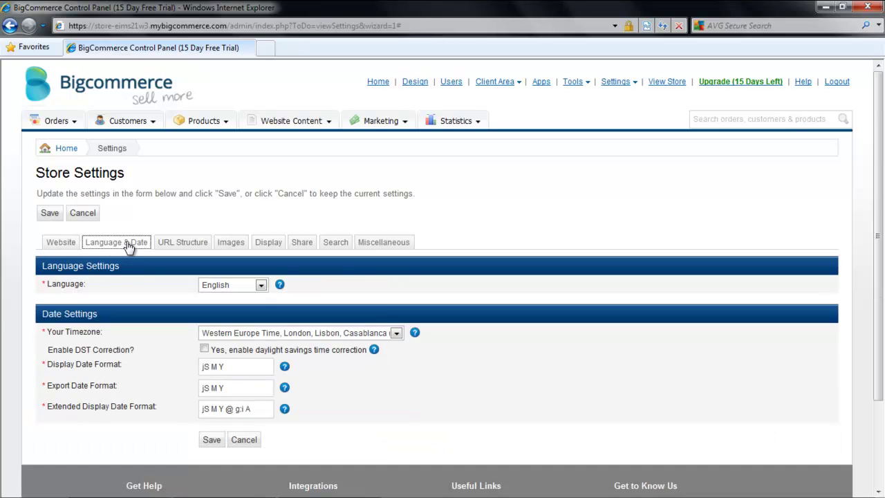
pyautogui.click(205, 349)
pyautogui.click(228, 243)
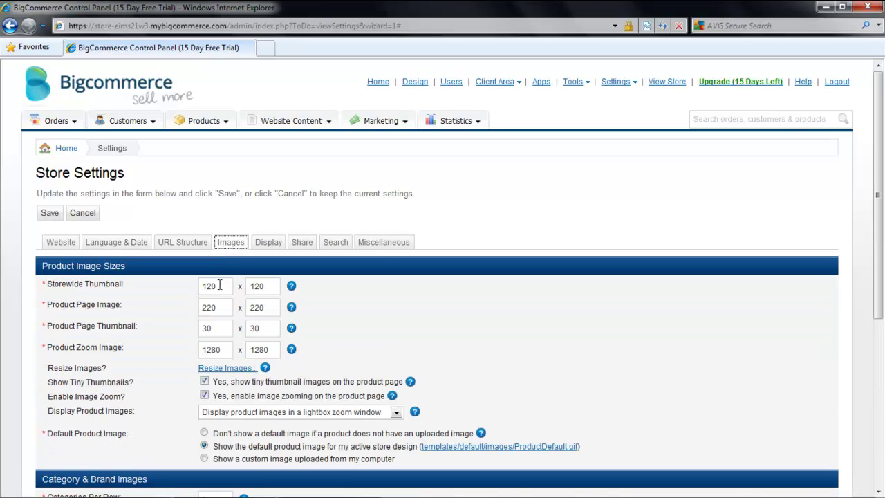
pyautogui.moveTo(229, 349); pyautogui.dragTo(201, 350)
pyautogui.write('600')
pyautogui.press('Tab')
pyautogui.write('600')
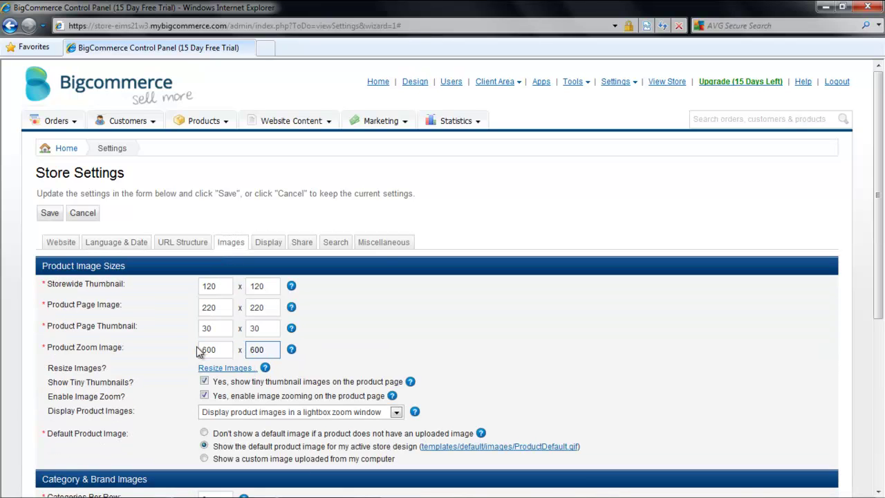
# Show 10 featured products and save the store settings.
pyautogui.click(268, 244)
pyautogui.doubleClick(205, 286)
pyautogui.write('10')
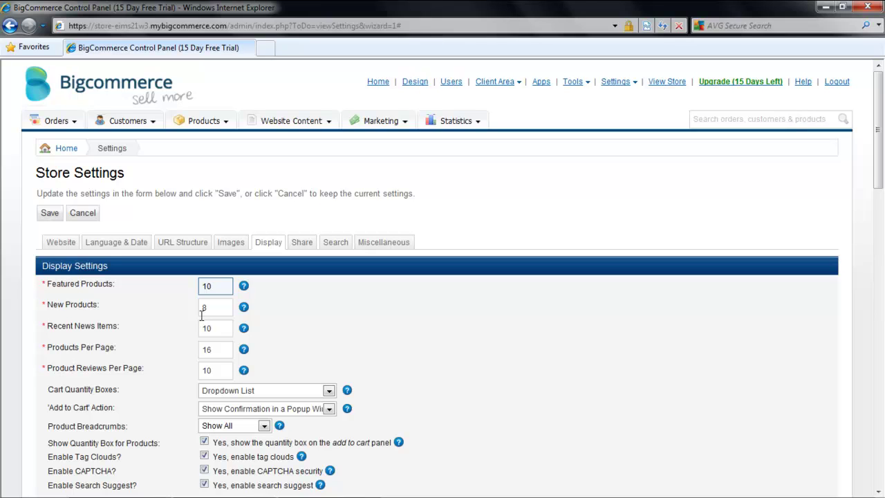
pyautogui.click(48, 215)
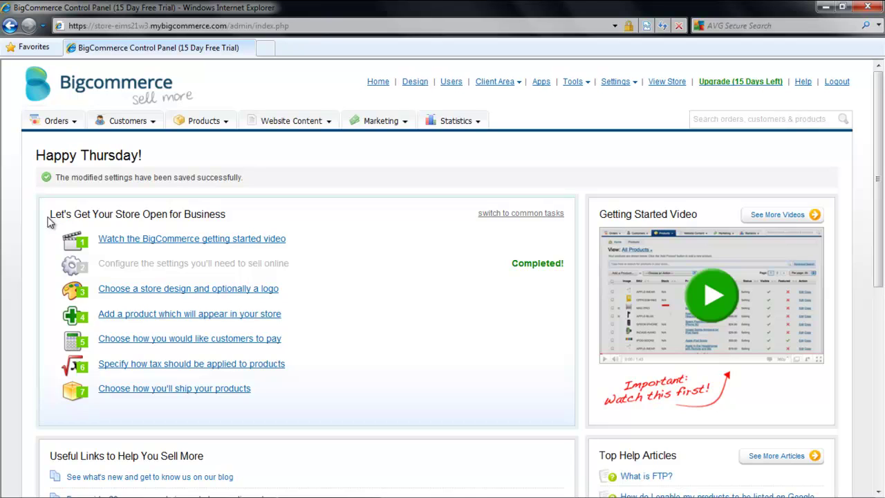
# Upload Item (5).jpg as the store logo from the store design's Logo settings.
pyautogui.click(142, 290)
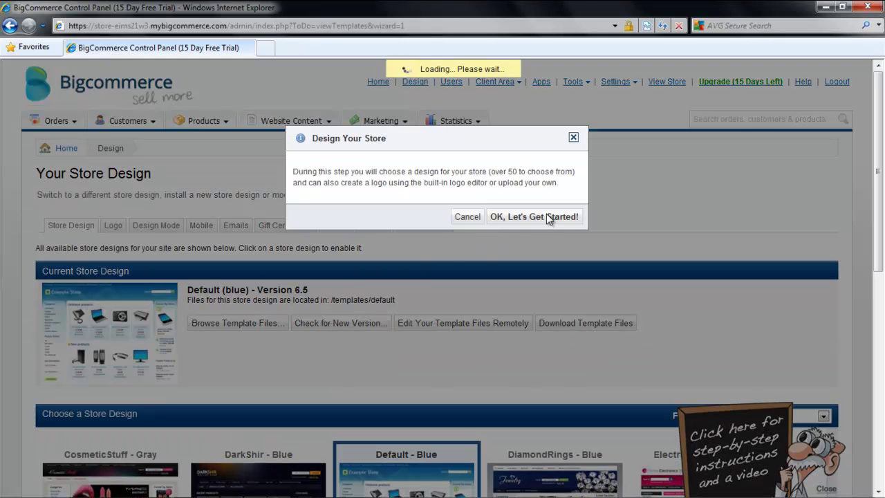
pyautogui.click(547, 217)
pyautogui.scroll(-3, 544, 254)
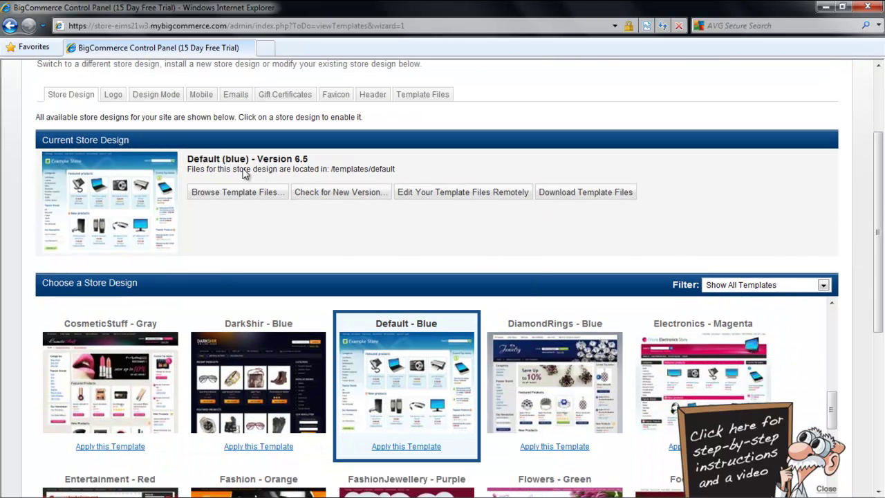
pyautogui.click(119, 99)
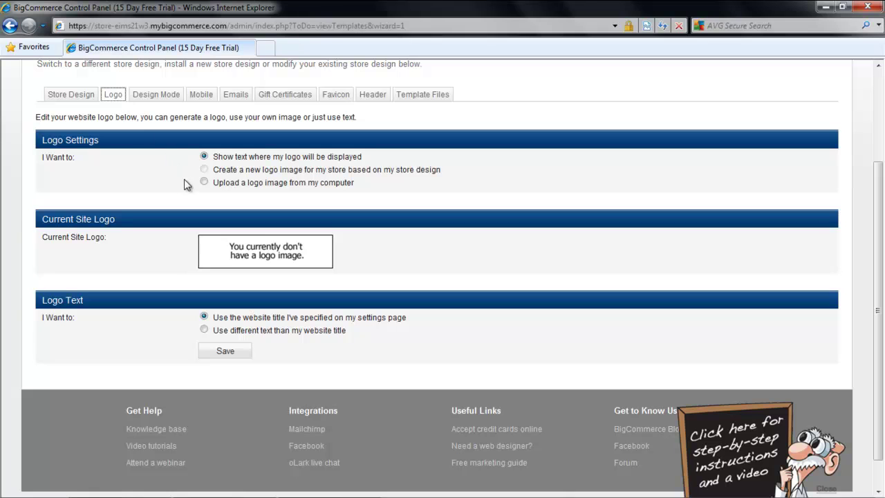
pyautogui.click(205, 183)
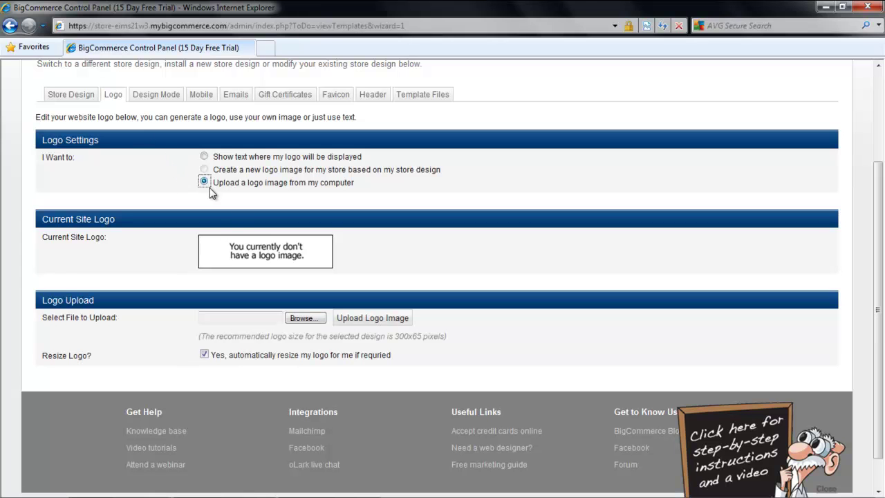
pyautogui.click(301, 318)
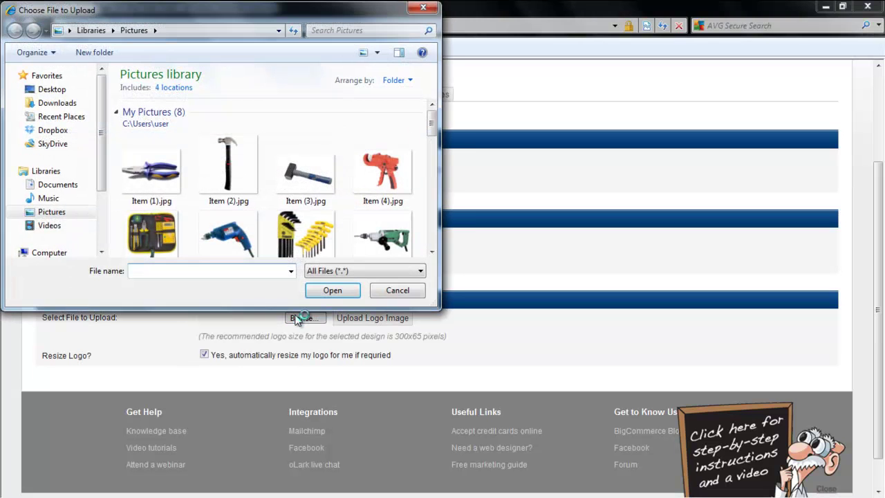
pyautogui.moveTo(431, 125); pyautogui.dragTo(431, 138)
pyautogui.click(152, 206)
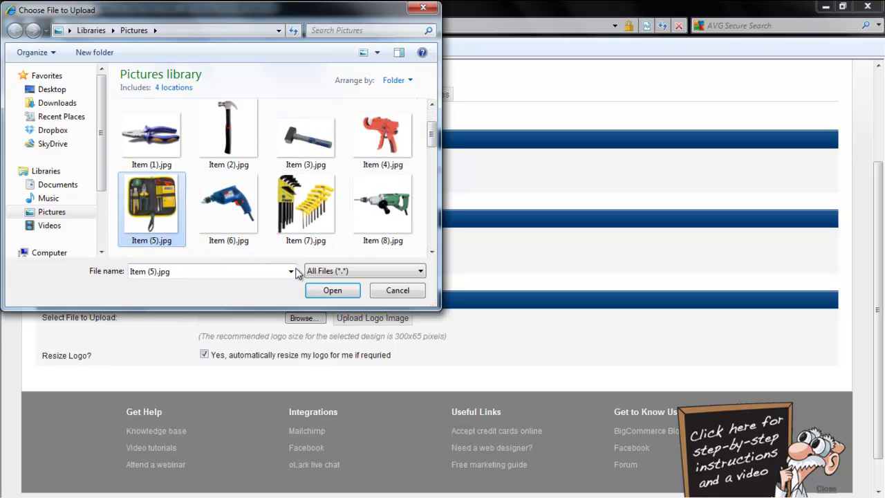
pyautogui.click(323, 291)
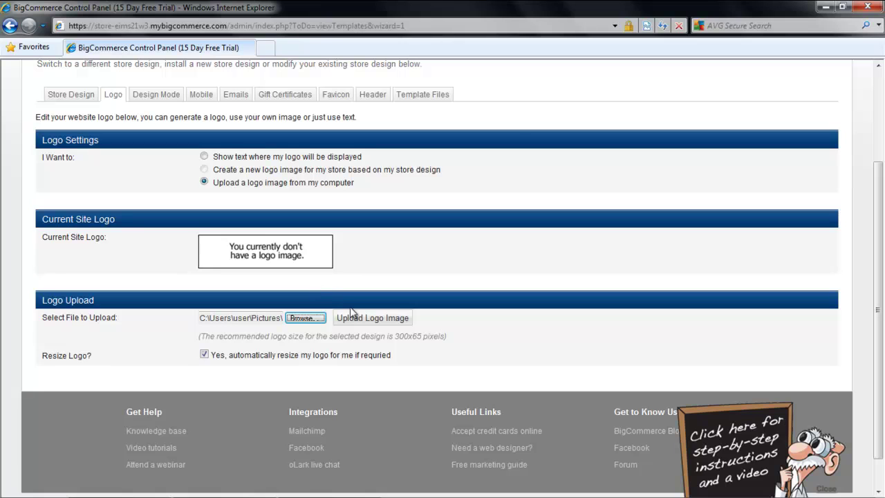
pyautogui.click(356, 318)
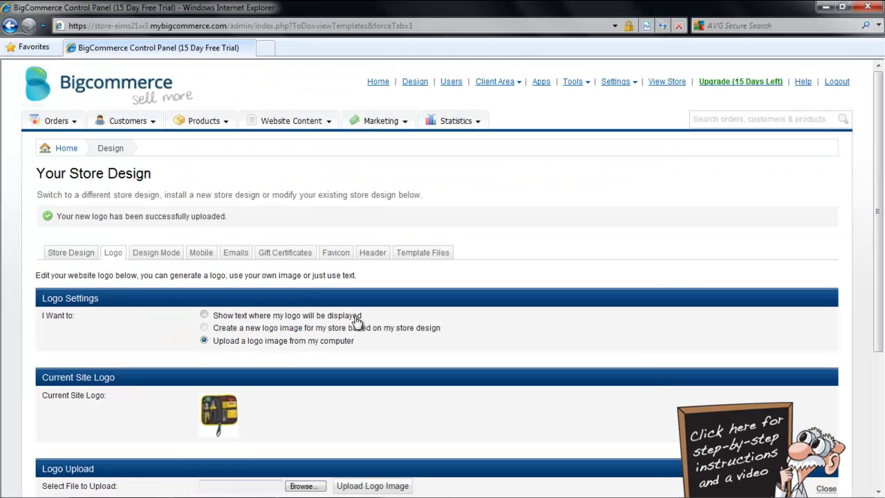
# Start a new product named Hammer with product code 001.
pyautogui.click(67, 149)
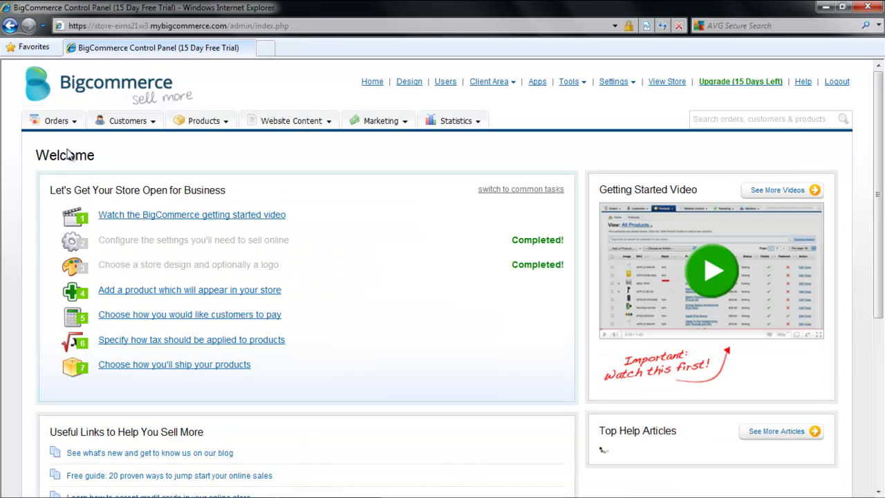
pyautogui.click(153, 292)
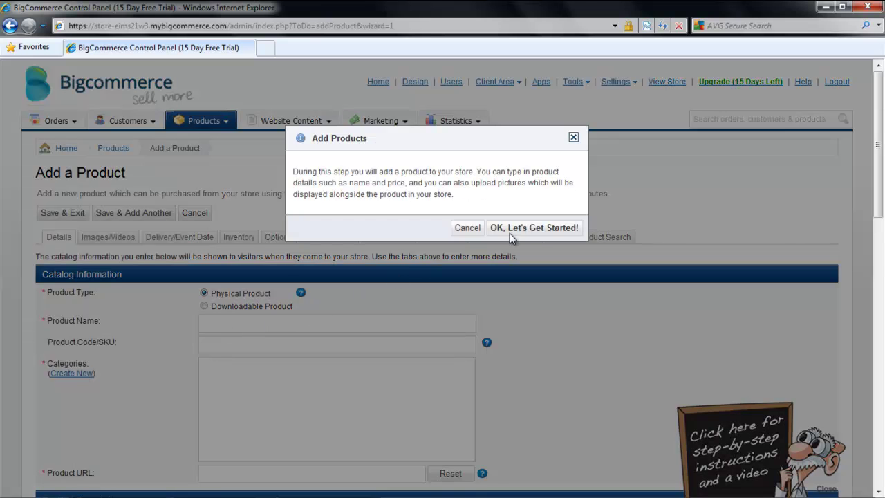
pyautogui.click(512, 231)
pyautogui.click(246, 326)
pyautogui.write('Hammer')
pyautogui.click(246, 341)
pyautogui.write('001')
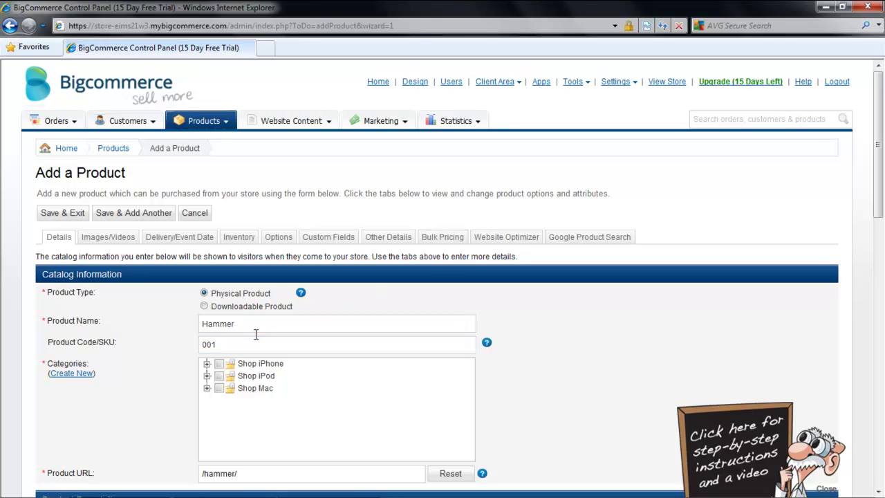
# Insert the hammer image into the Hammer product's description.
pyautogui.scroll(-2, 248, 349)
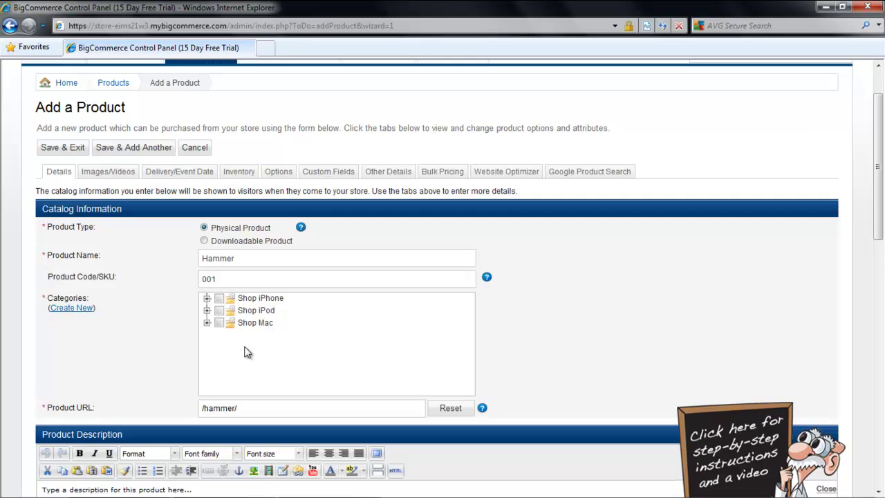
pyautogui.scroll(-6, 248, 353)
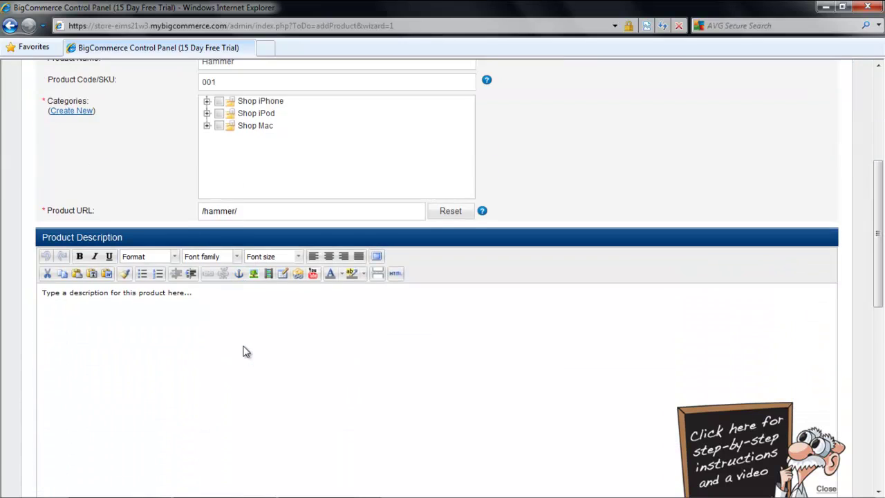
pyautogui.scroll(-2, 248, 353)
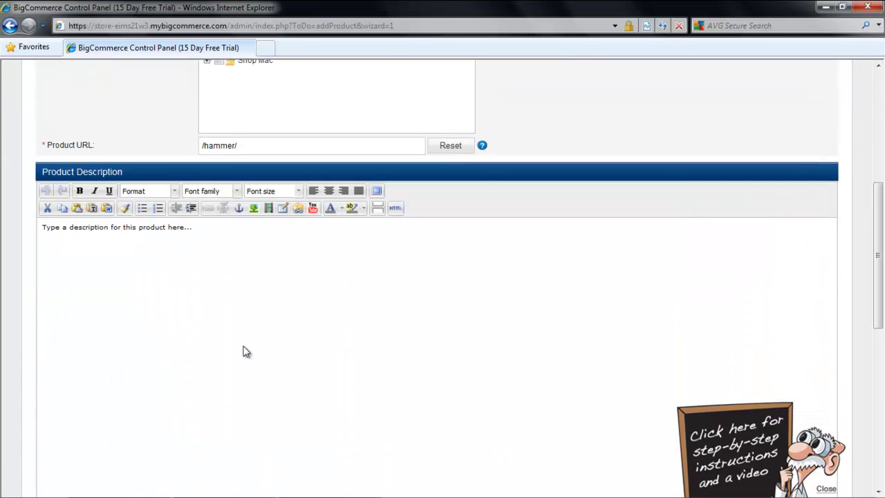
pyautogui.click(254, 209)
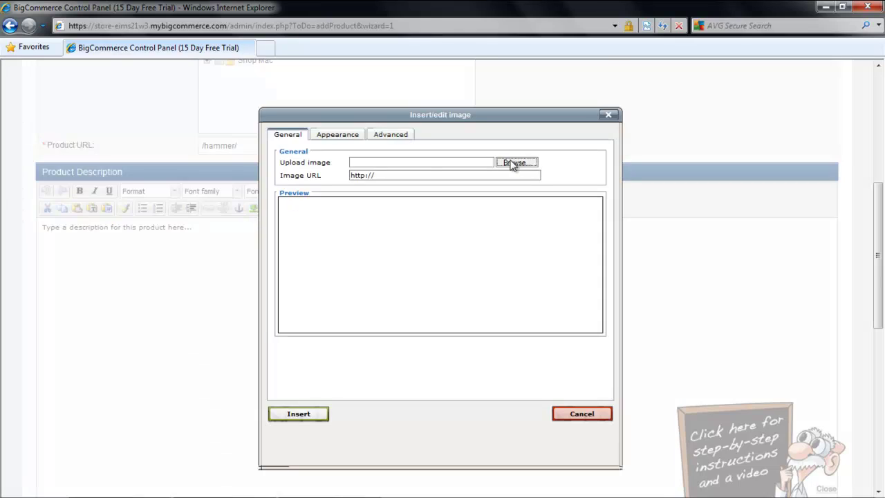
pyautogui.click(515, 162)
pyautogui.doubleClick(228, 173)
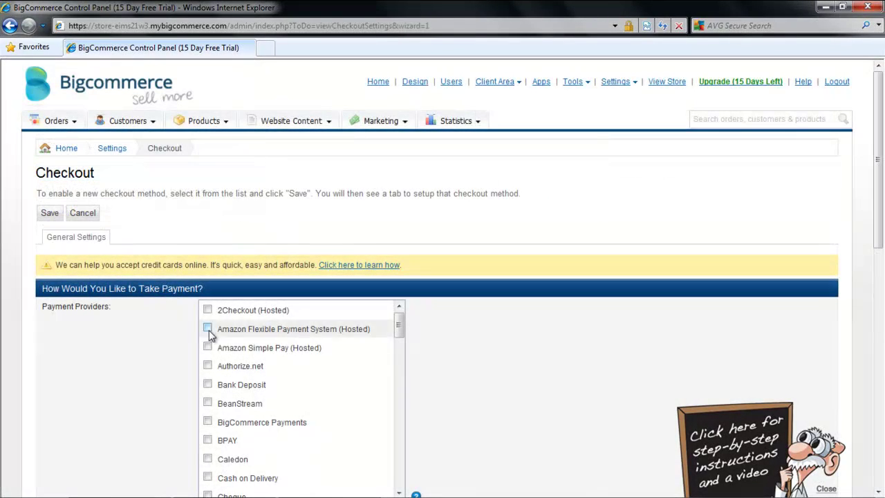
pyautogui.scroll(-1, 203, 415)
pyautogui.scroll(-12, 208, 425)
# Enable all six PayPal payment providers and save the checkout settings.
pyautogui.scroll(-5, 211, 415)
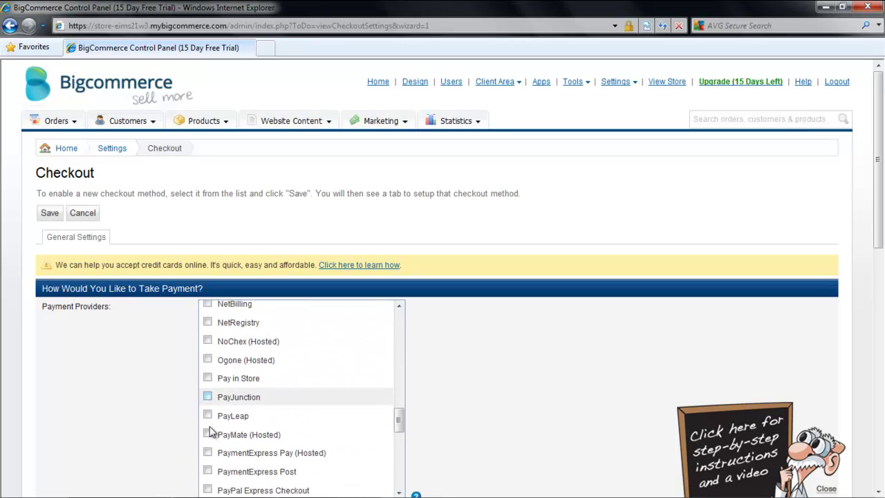
pyautogui.click(208, 312)
pyautogui.click(207, 330)
pyautogui.click(208, 348)
pyautogui.click(207, 367)
pyautogui.click(207, 385)
pyautogui.click(208, 405)
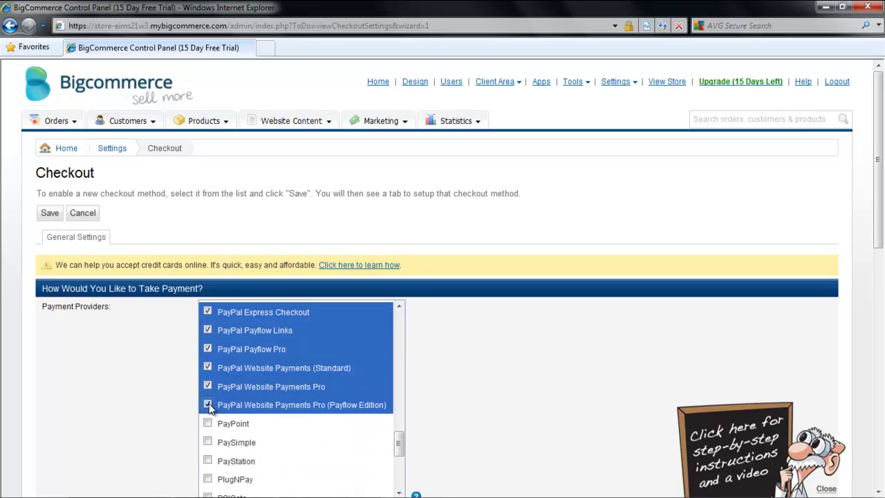
pyautogui.scroll(-10, 484, 399)
pyautogui.click(211, 386)
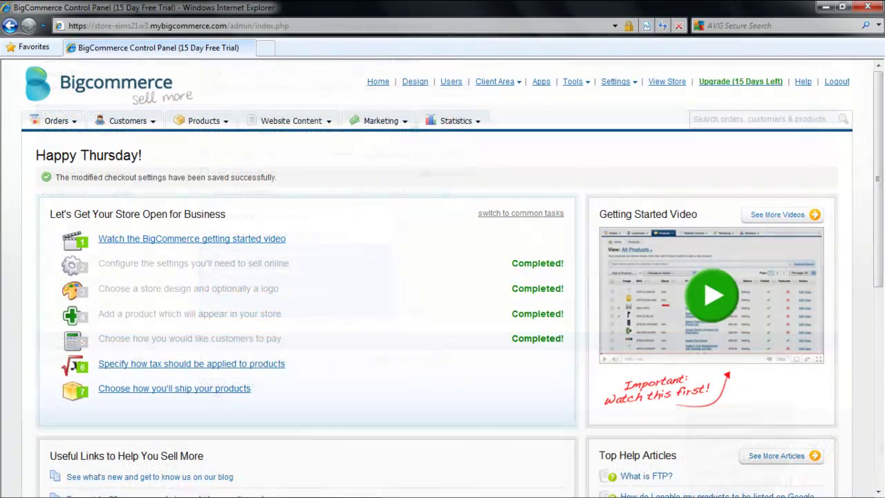
# View the live storefront and add one Hammer to the shopping cart.
pyautogui.click(667, 83)
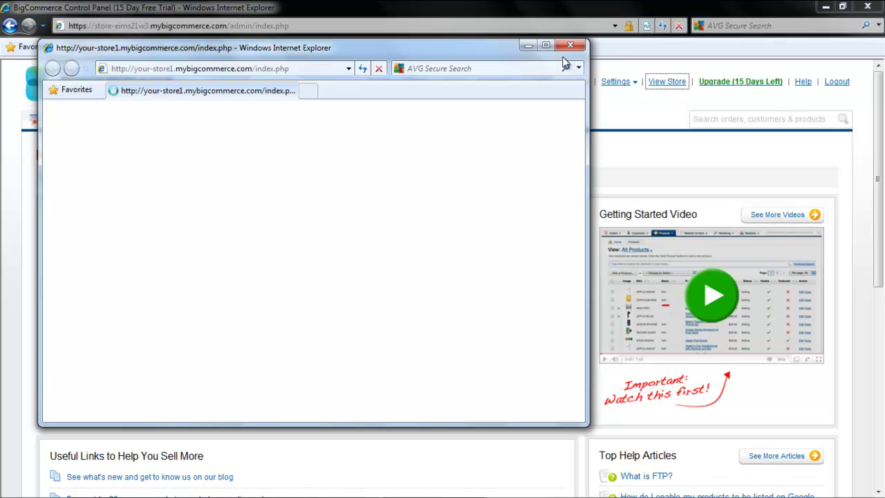
pyautogui.click(546, 45)
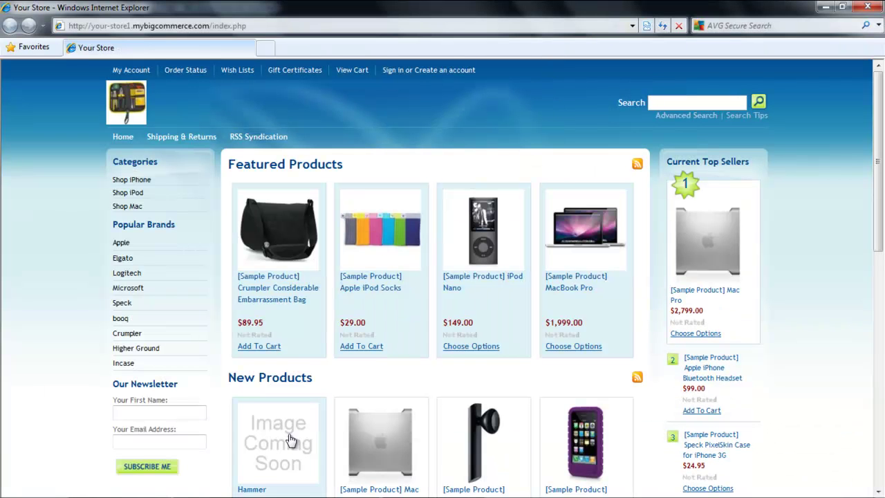
pyautogui.scroll(-2, 263, 457)
pyautogui.click(262, 435)
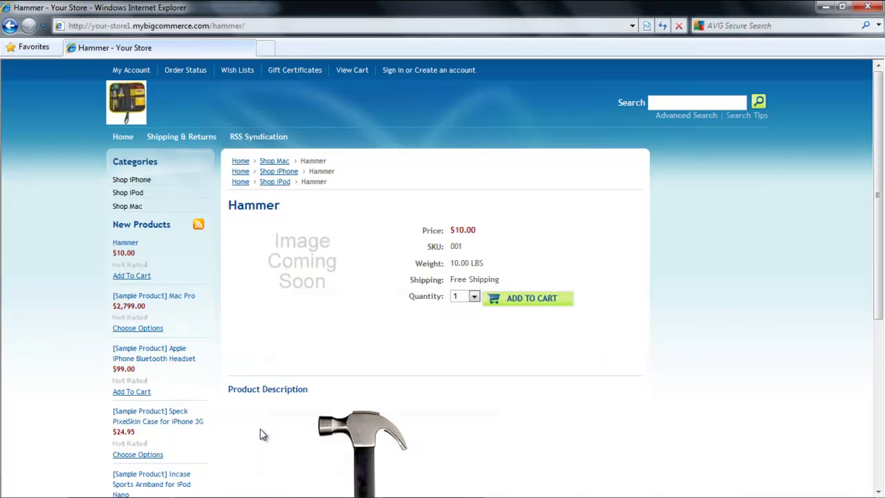
pyautogui.scroll(-8, 425, 328)
pyautogui.scroll(8, 425, 329)
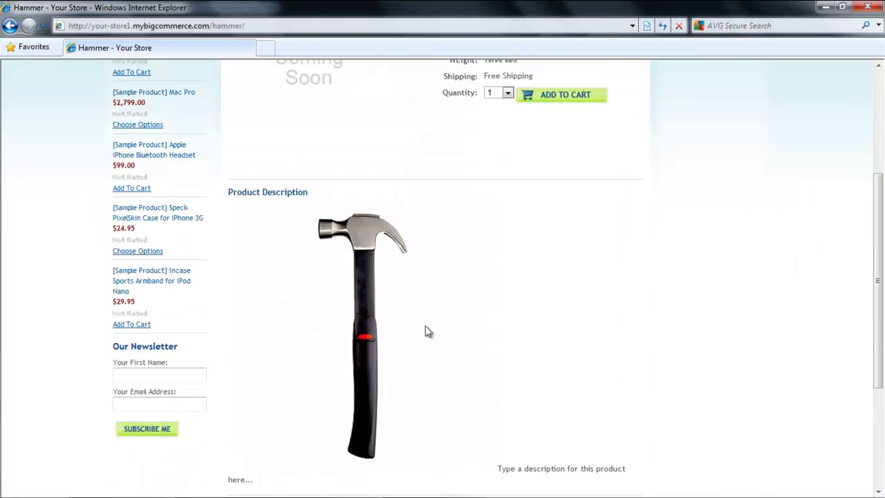
pyautogui.click(537, 303)
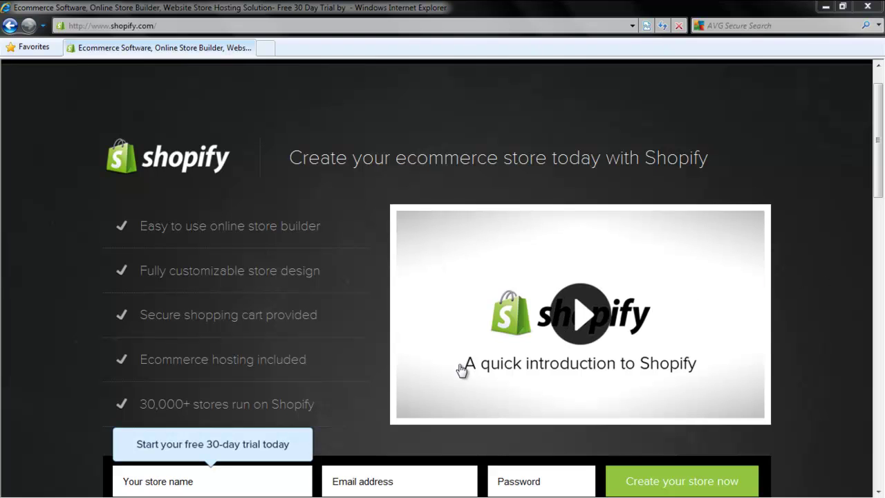
# Create the Shopify trial store 'Your Store' with an e-mail and password, then open it.
pyautogui.click(878, 186)
pyautogui.moveTo(879, 186); pyautogui.dragTo(840, 201)
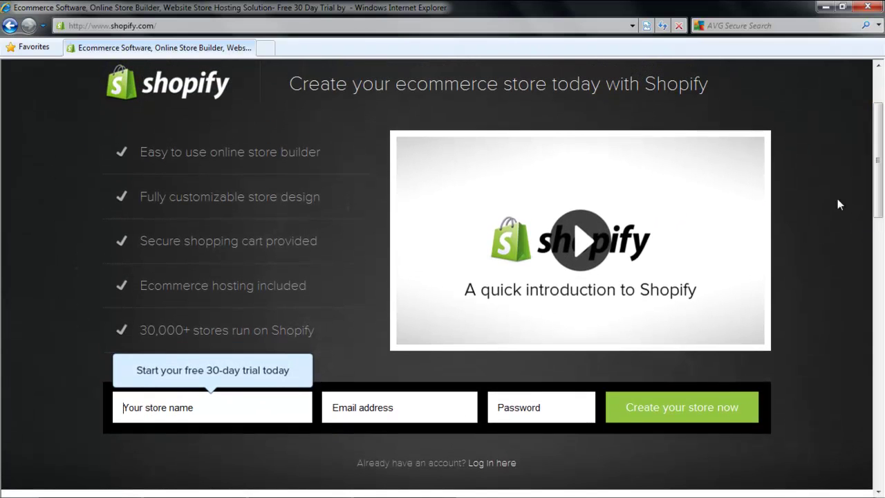
pyautogui.click(246, 410)
pyautogui.write('Your Store')
pyautogui.press('Tab')
pyautogui.press('Tab')
pyautogui.write('•••••')
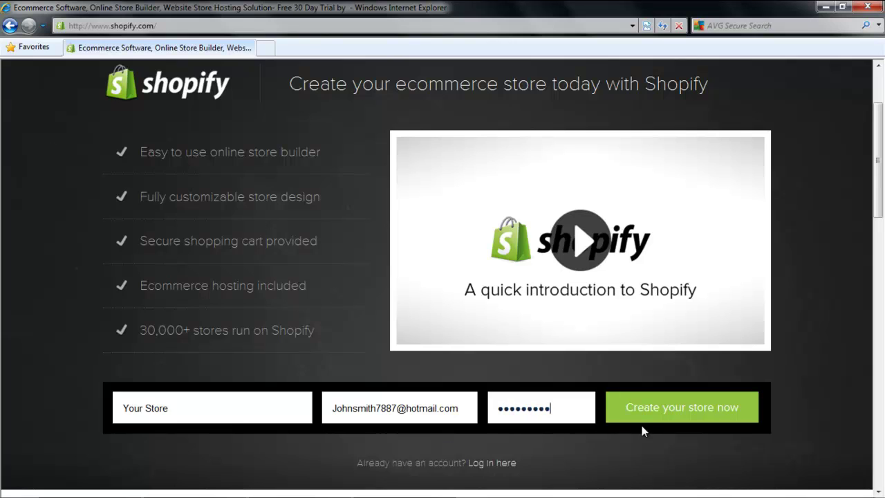
pyautogui.click(648, 415)
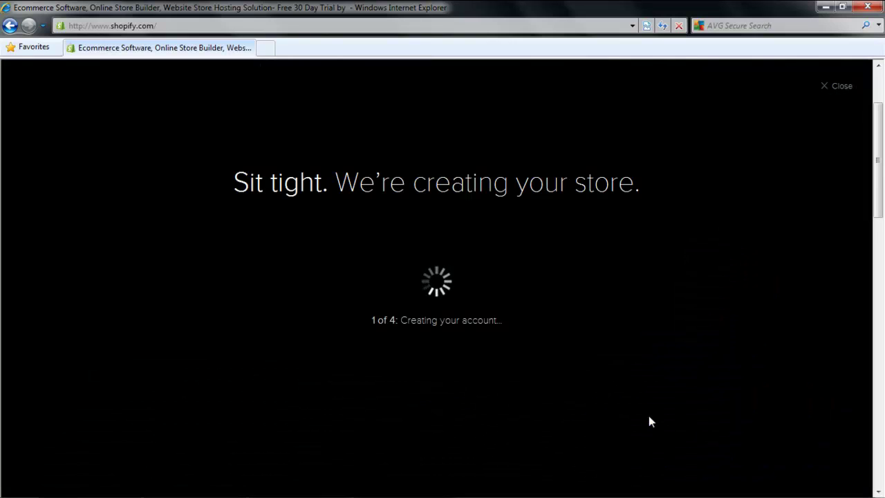
pyautogui.click(451, 281)
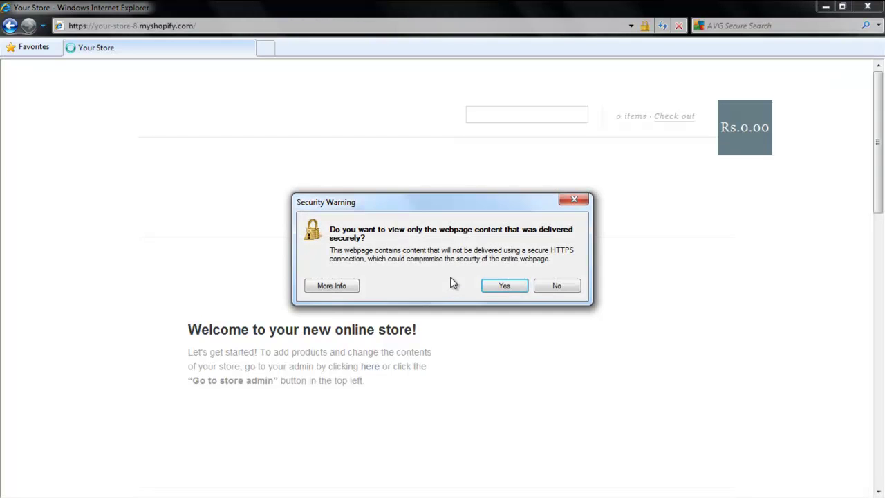
pyautogui.click(555, 286)
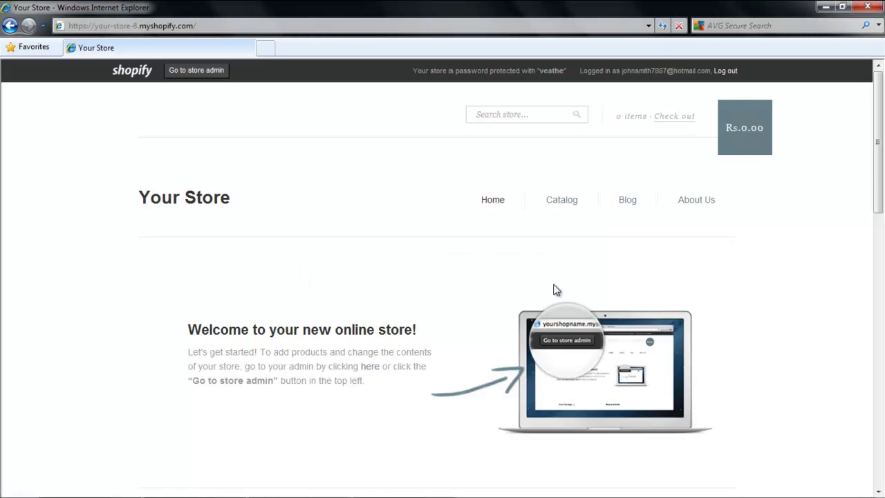
# Begin adding the first product and enter the account holder's name, street address and city.
pyautogui.scroll(-10, 557, 289)
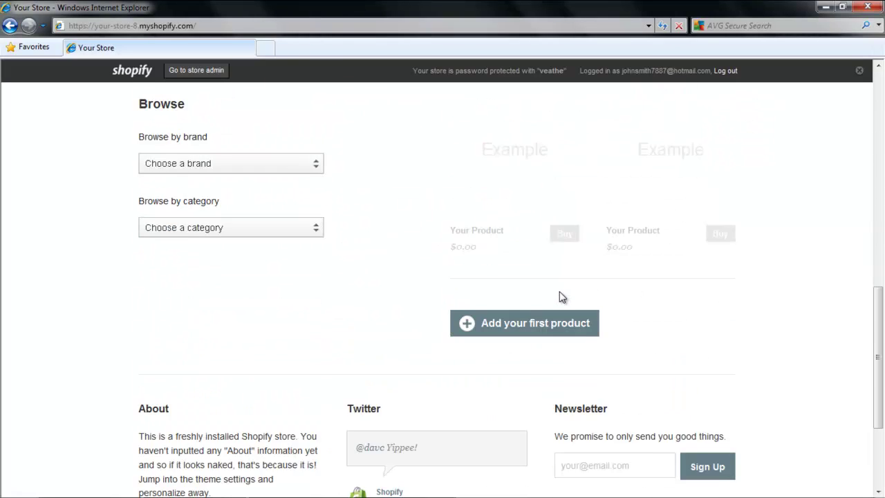
pyautogui.click(536, 200)
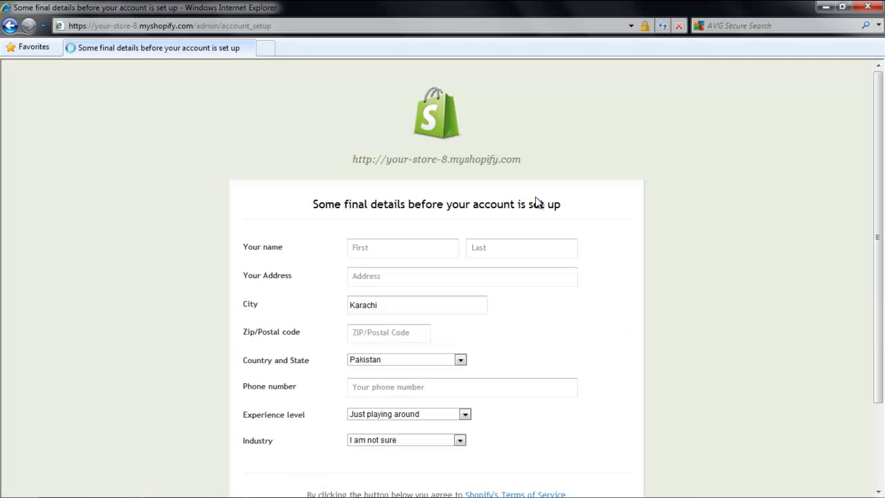
pyautogui.click(416, 247)
pyautogui.write('John')
pyautogui.press('Tab')
pyautogui.write('Smith')
pyautogui.press('Tab')
pyautogui.write('abc 123')
pyautogui.press('Tab')
pyautogui.write('New York')
# Enter the postal code, choose United States as country, and submit the account details.
pyautogui.press('Tab')
pyautogui.write('01234')
pyautogui.press('Tab')
pyautogui.press('u')
pyautogui.press('Tab')
pyautogui.press('Tab')
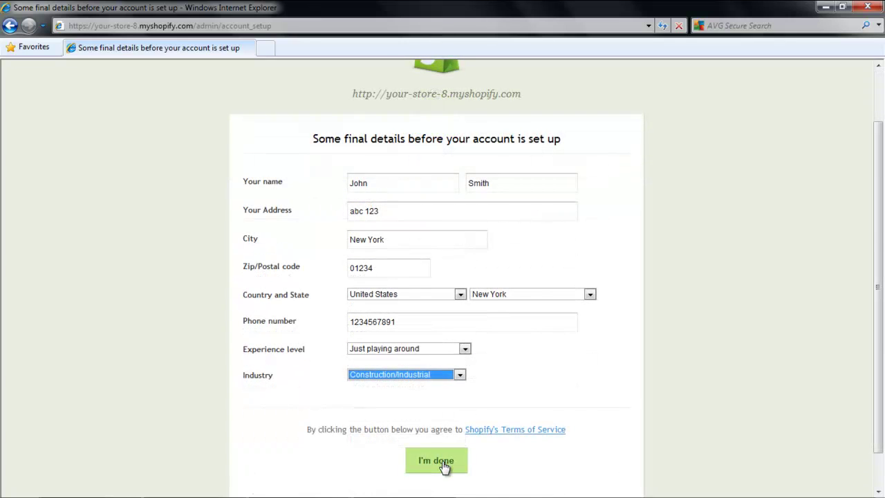
pyautogui.click(444, 467)
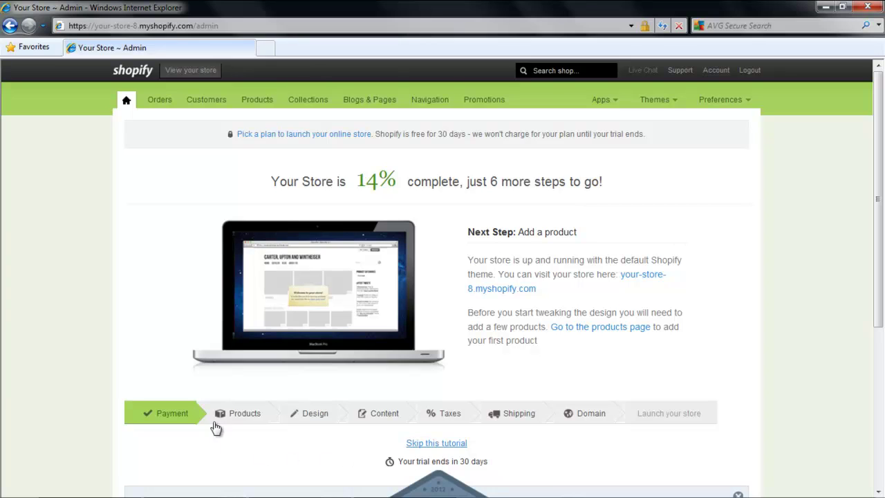
# Start a new product 'Hammer' described 'A very light weight hammer' with image Item (3).jpg.
pyautogui.moveTo(238, 419)
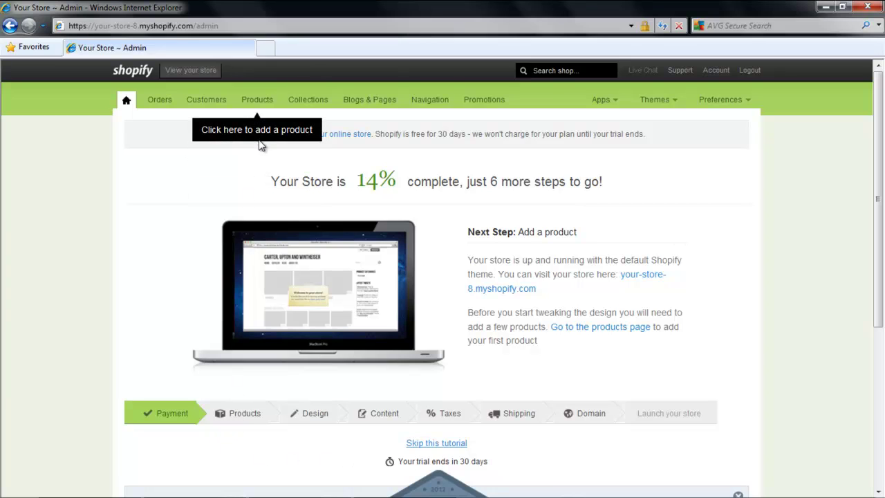
pyautogui.click(260, 105)
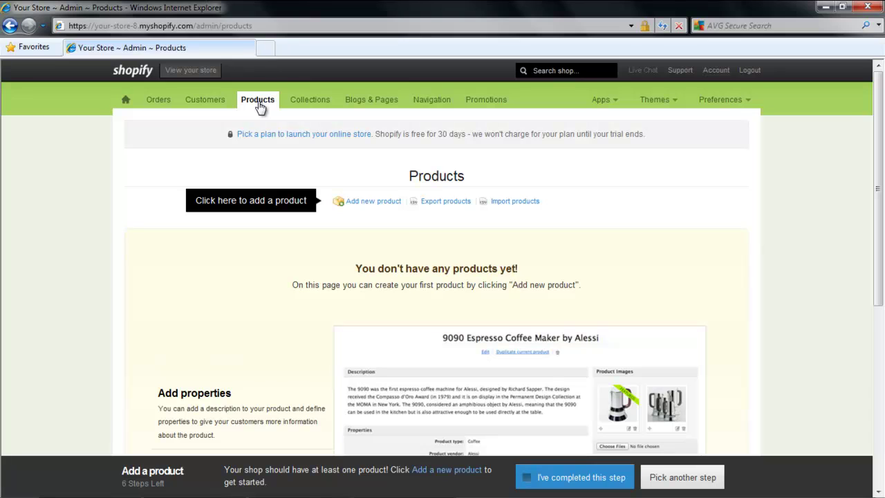
pyautogui.click(376, 201)
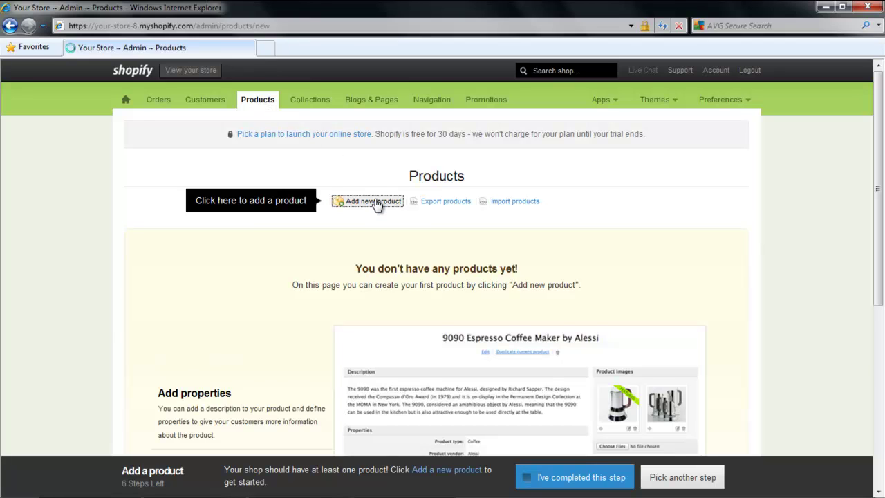
pyautogui.write('Hammer')
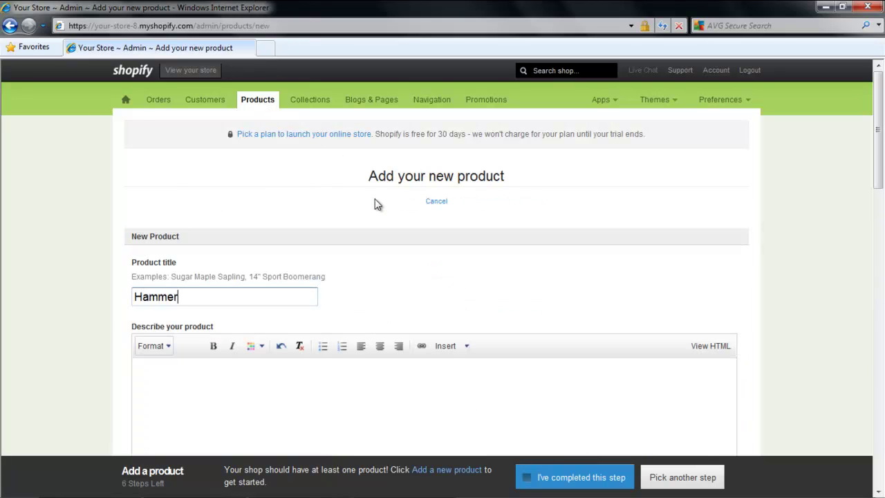
pyautogui.press('Tab')
pyautogui.write('A very light weight hammer')
pyautogui.scroll(-5, 375, 200)
pyautogui.click(499, 274)
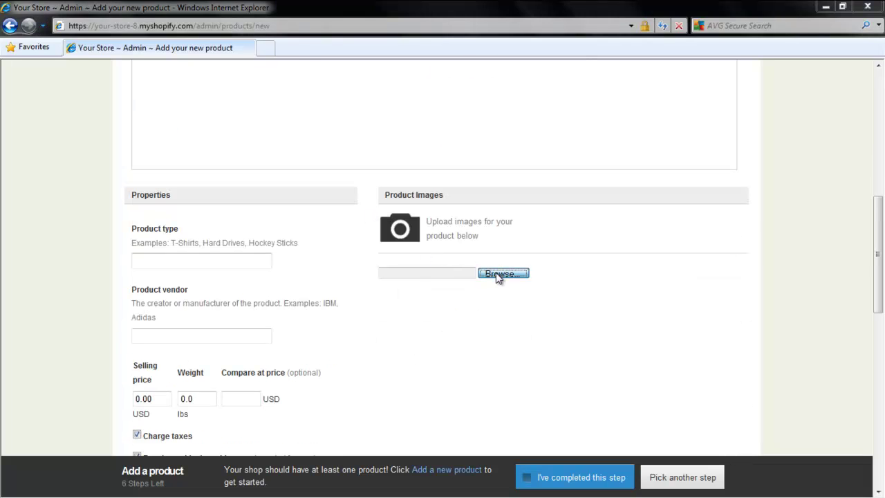
pyautogui.doubleClick(283, 173)
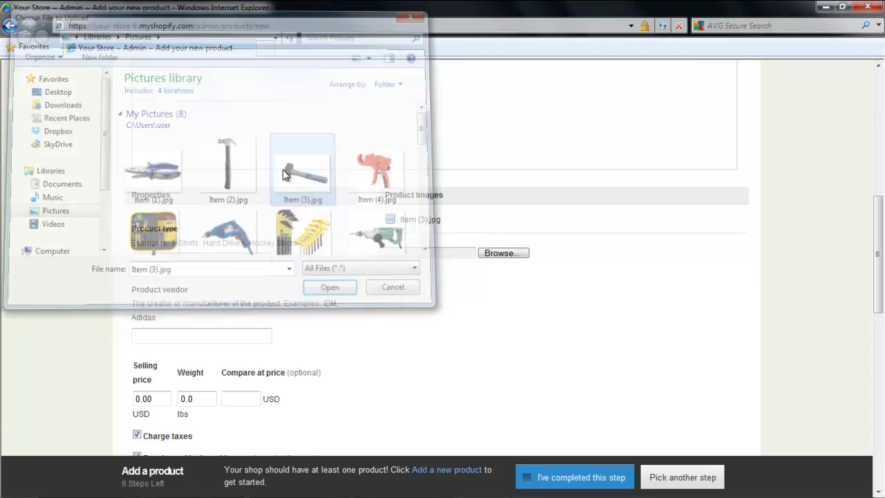
# Set product type Tools/Hardware, vendor 'hardware co', price 10 and weight 8.
pyautogui.click(219, 261)
pyautogui.write('Tools/Hardware')
pyautogui.click(209, 338)
pyautogui.write('hard')
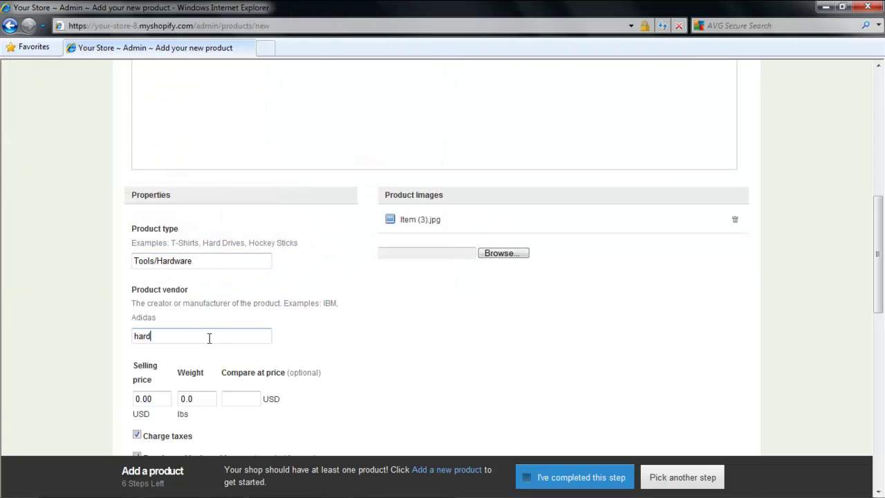
pyautogui.write('ware co')
pyautogui.scroll(-5, 209, 338)
pyautogui.press('Tab')
pyautogui.write('10')
pyautogui.press('Tab')
pyautogui.write('8')
# Add SKU 001 and tags hammer, tools, hardware, then create the product.
pyautogui.click(150, 354)
pyautogui.write('001')
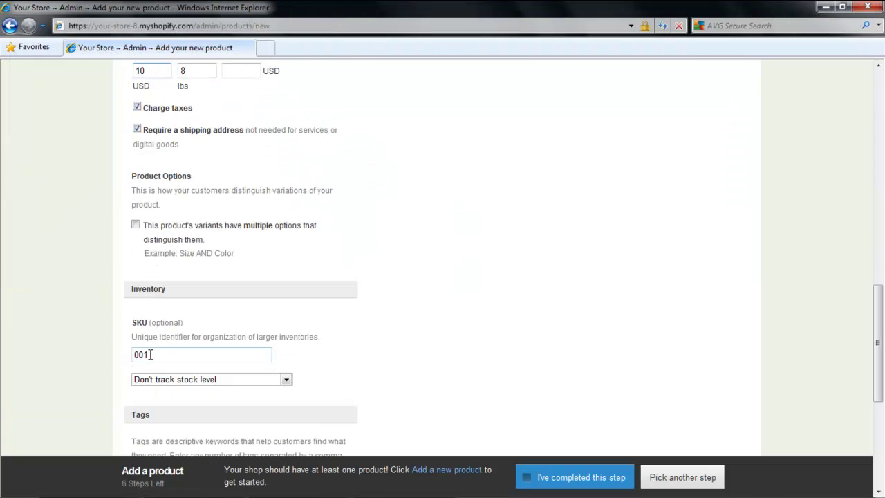
pyautogui.scroll(-2, 166, 344)
pyautogui.click(166, 341)
pyautogui.write('hammer,tools,hardware')
pyautogui.scroll(-3, 166, 350)
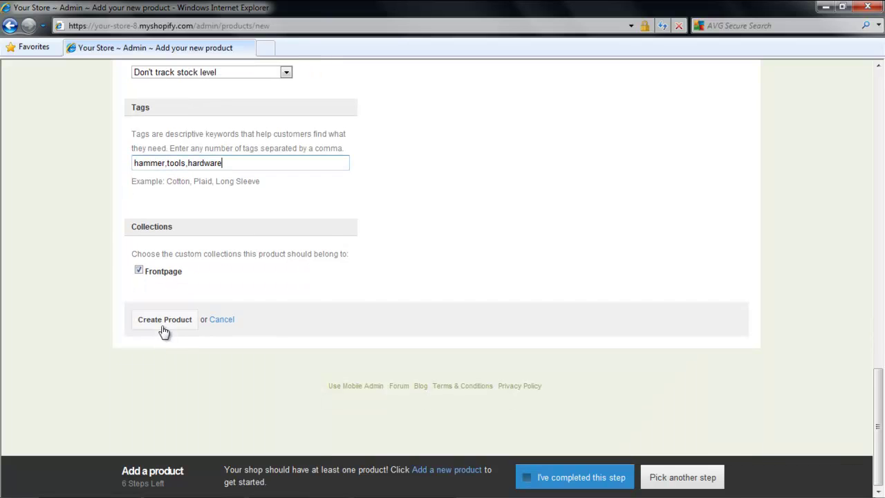
pyautogui.click(164, 322)
pyautogui.click(560, 478)
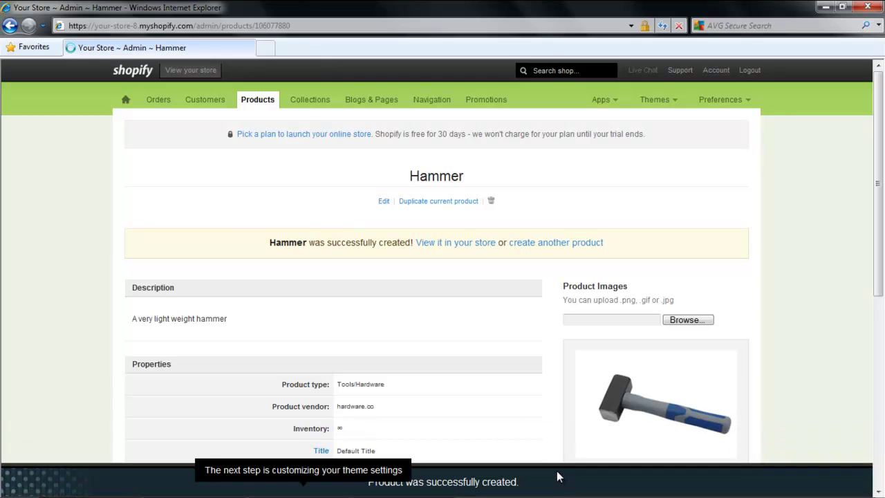
# Open the new-standard theme settings, fix the background position, and expand Style — Colors.
pyautogui.click(655, 100)
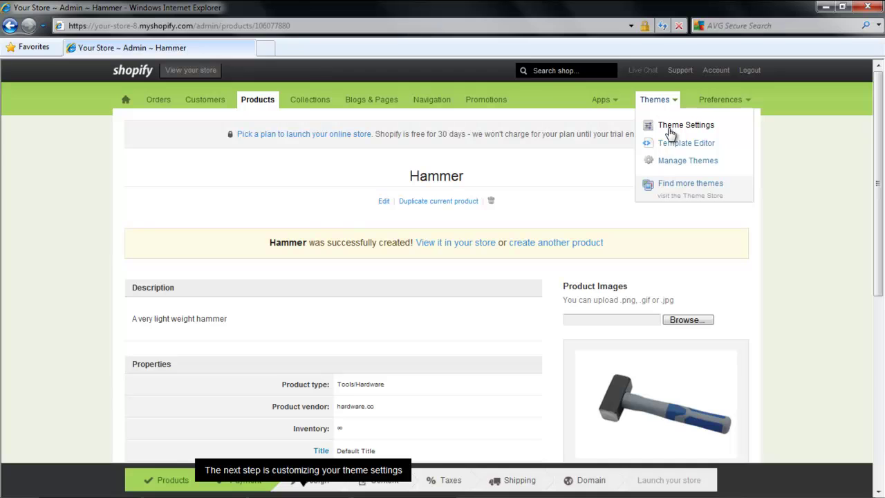
pyautogui.click(670, 125)
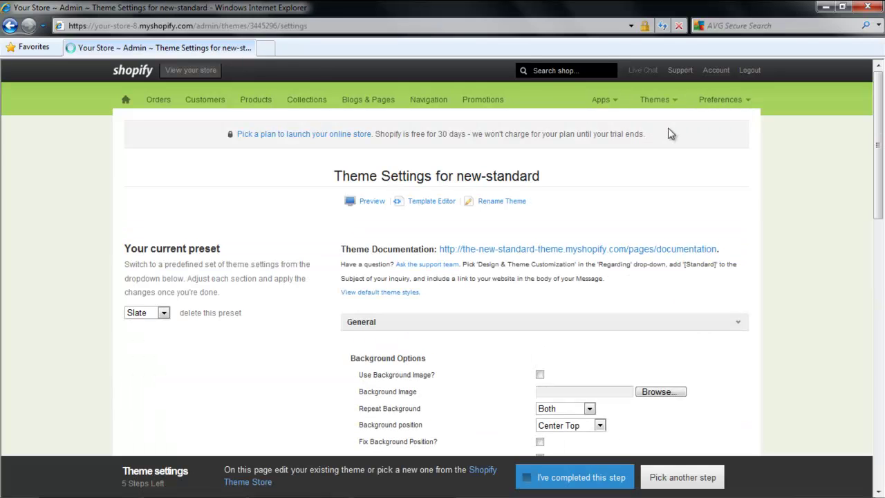
pyautogui.scroll(-2, 513, 236)
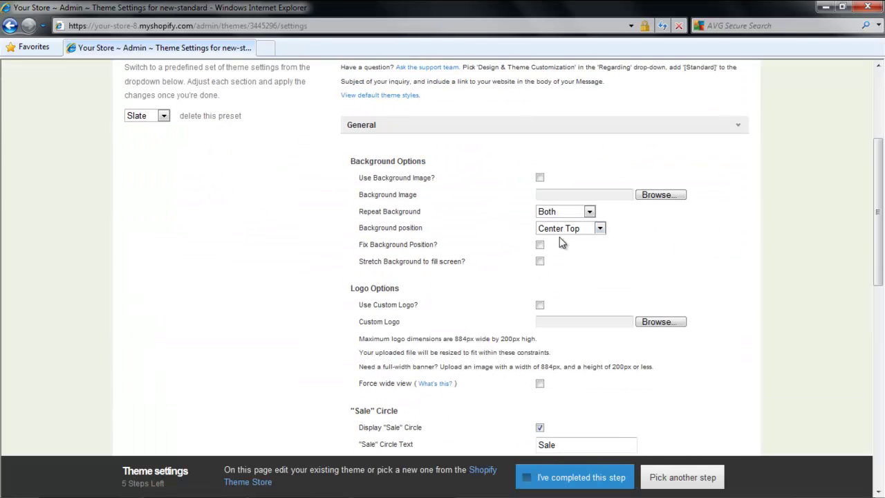
pyautogui.click(540, 245)
pyautogui.scroll(-1, 604, 283)
pyautogui.scroll(-5, 604, 283)
pyautogui.click(603, 285)
pyautogui.scroll(-7, 602, 276)
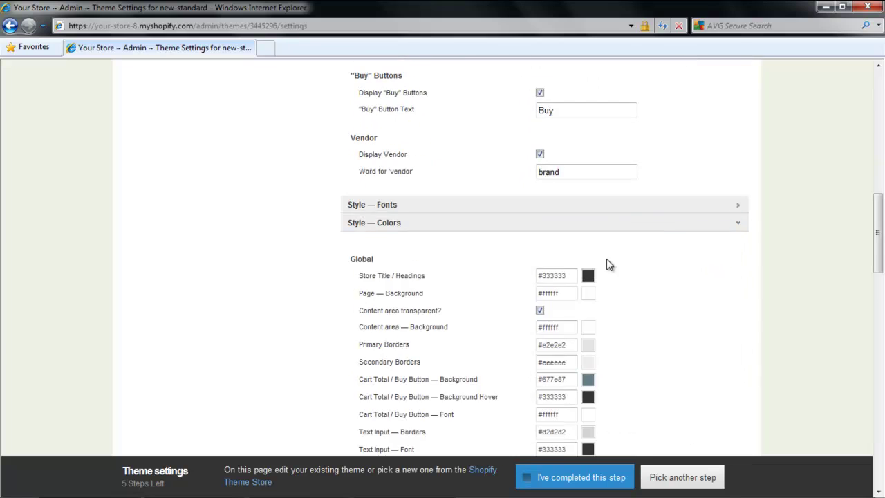
pyautogui.scroll(-5, 599, 273)
# Pick a Price text colour, apply the theme changes, and mark the step completed.
pyautogui.click(587, 198)
pyautogui.scroll(-10, 652, 263)
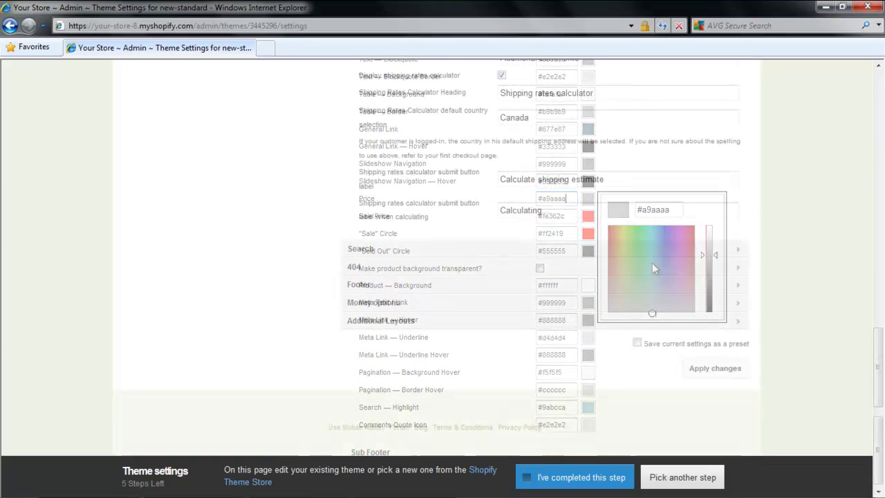
pyautogui.click(700, 369)
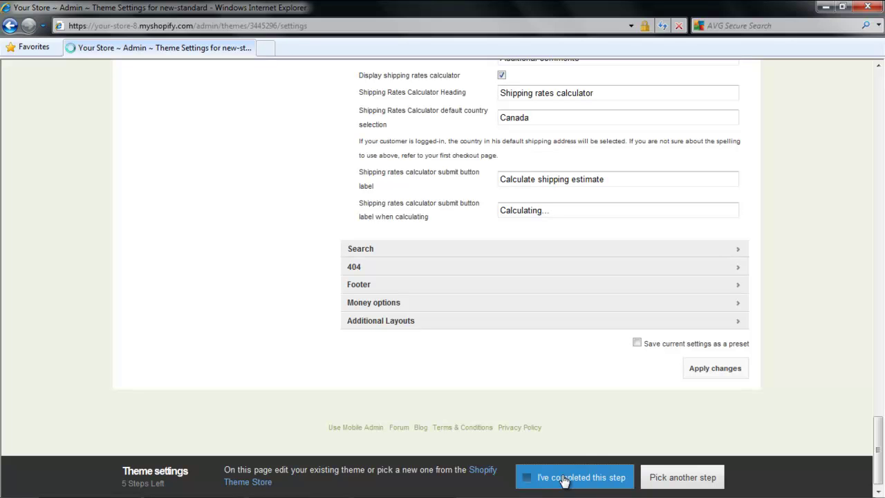
pyautogui.click(565, 479)
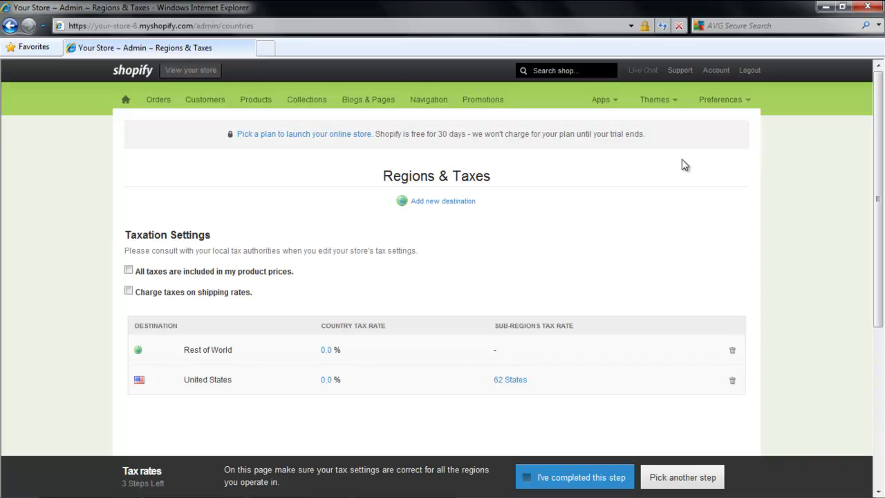
# Set the Rest of World tax rate to 3.5% and United States to 2%.
pyautogui.click(327, 350)
pyautogui.moveTo(320, 352); pyautogui.dragTo(293, 356)
pyautogui.write('3.5')
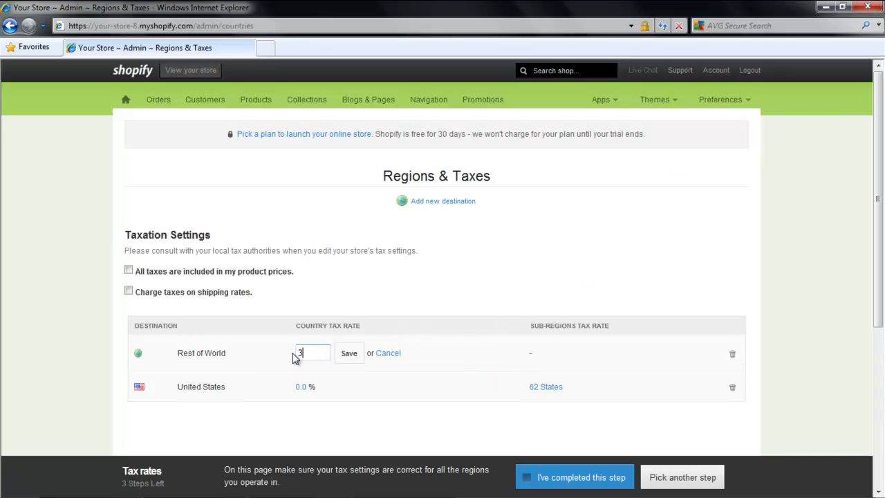
pyautogui.click(303, 387)
pyautogui.moveTo(308, 390); pyautogui.dragTo(289, 386)
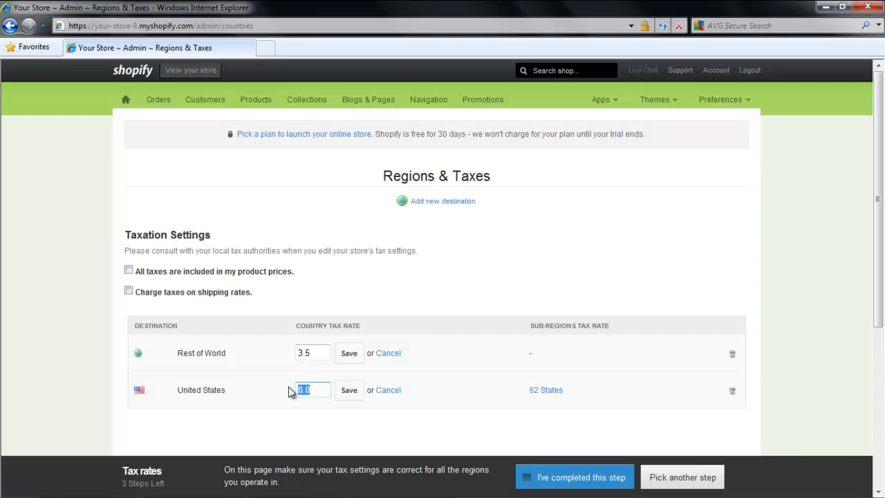
pyautogui.write('2')
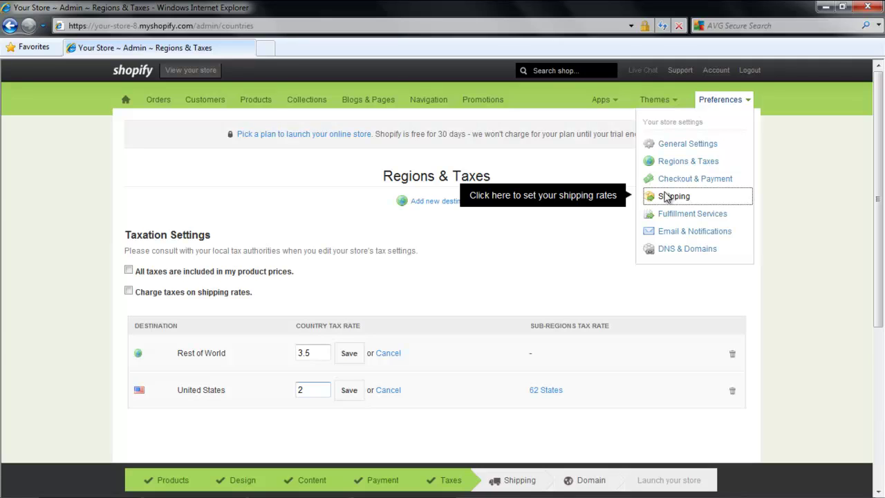
# Add a $15 weight-based 'Local delivery' shipping rate, then view the live storefront.
pyautogui.click(666, 197)
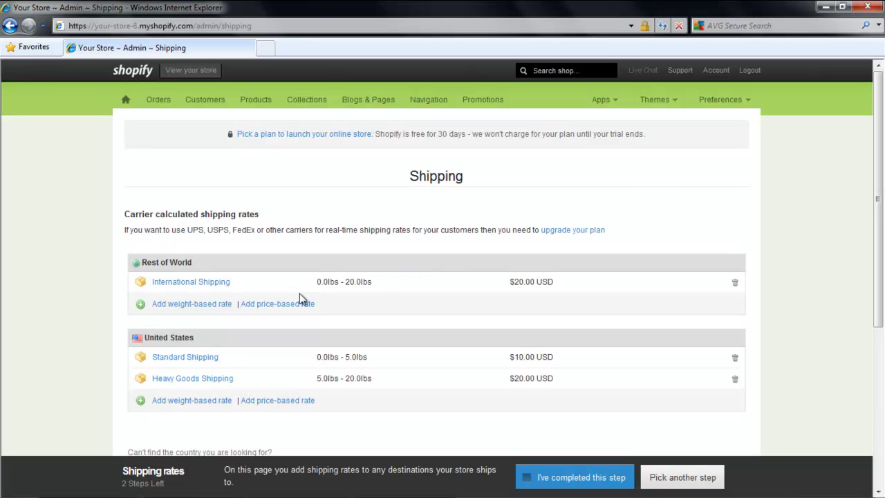
pyautogui.click(218, 306)
pyautogui.click(207, 350)
pyautogui.write('Local delivery')
pyautogui.doubleClick(701, 354)
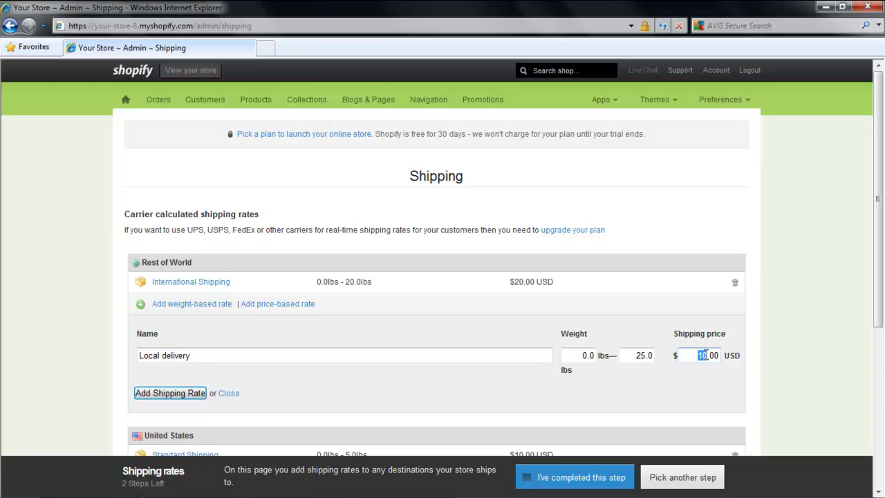
pyautogui.write('15')
pyautogui.click(199, 393)
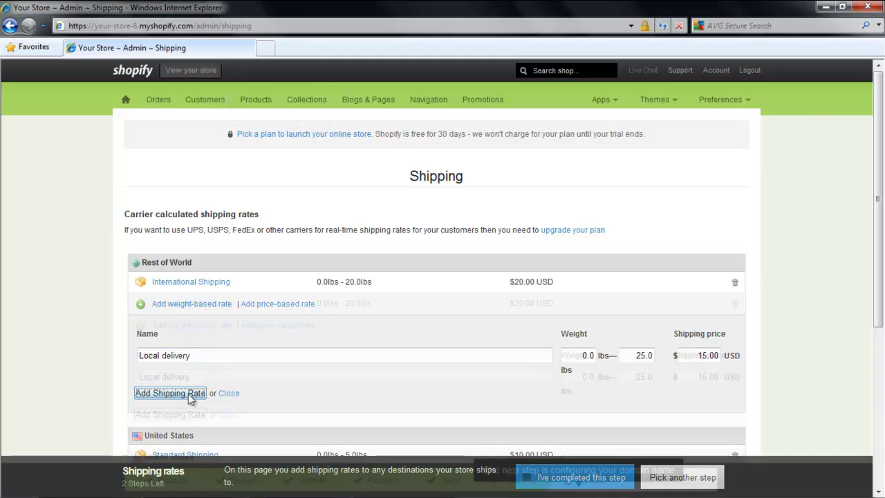
pyautogui.click(206, 73)
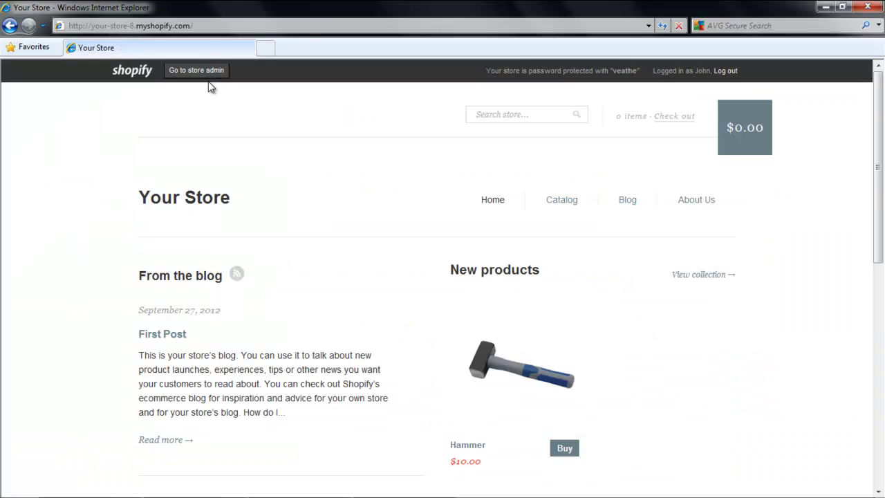
# Open the storefront's Hammer product page and review its $10.00 listing.
pyautogui.moveTo(877, 170); pyautogui.dragTo(878, 209)
pyautogui.click(566, 359)
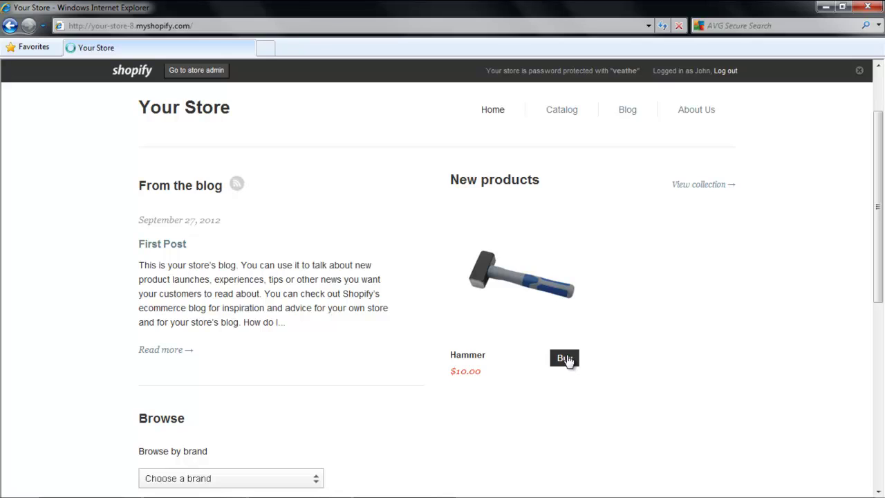
pyautogui.scroll(-3, 577, 342)
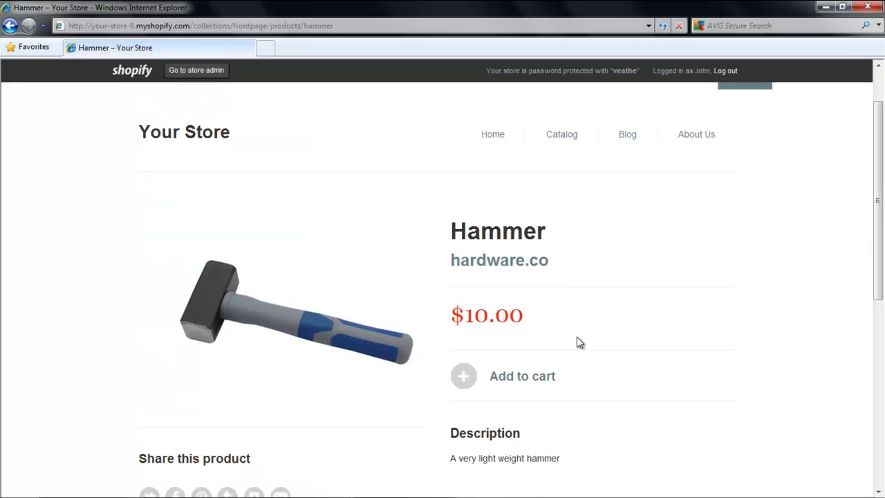
pyautogui.scroll(2, 577, 342)
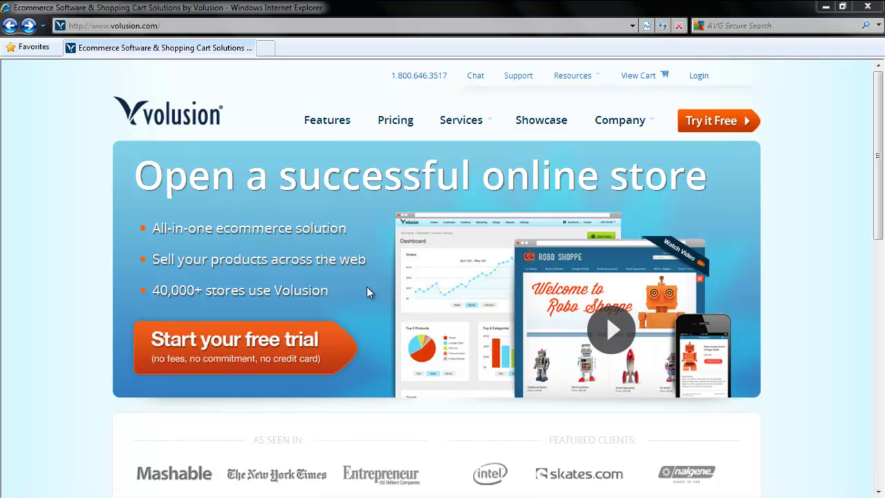
# Start the Volusion free trial sign-up and enter the first name, last name and phone number.
pyautogui.click(712, 132)
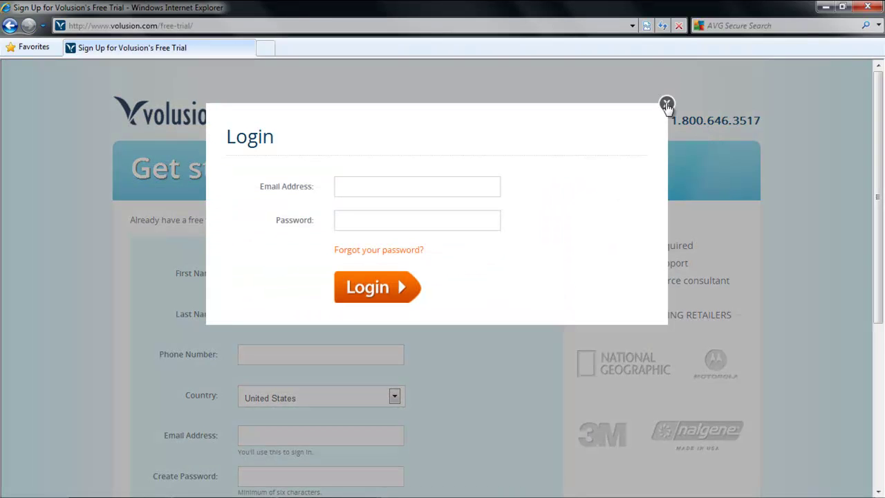
pyautogui.click(667, 105)
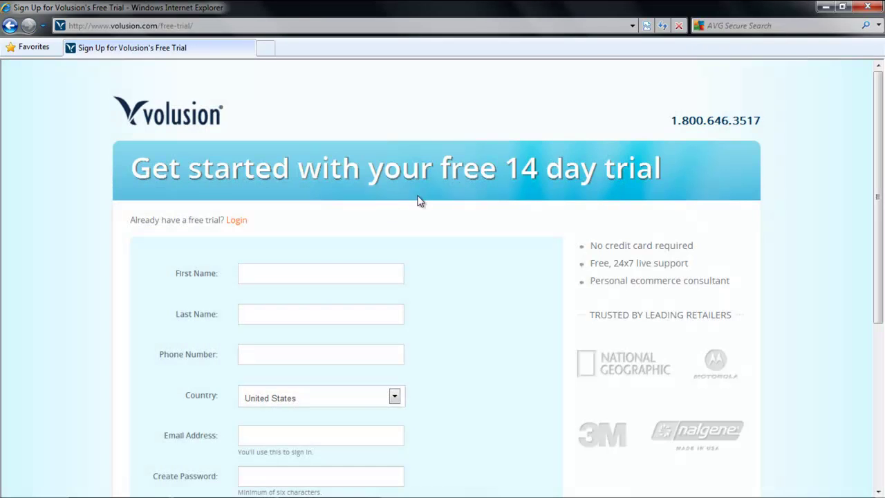
pyautogui.click(313, 272)
pyautogui.write('John')
pyautogui.press('Tab')
pyautogui.write('Smith')
pyautogui.press('Tab')
pyautogui.write('1234567891')
# Fill in the e-mail address and matching account passwords, then submit to start the trial.
pyautogui.press('Tab')
pyautogui.press('Tab')
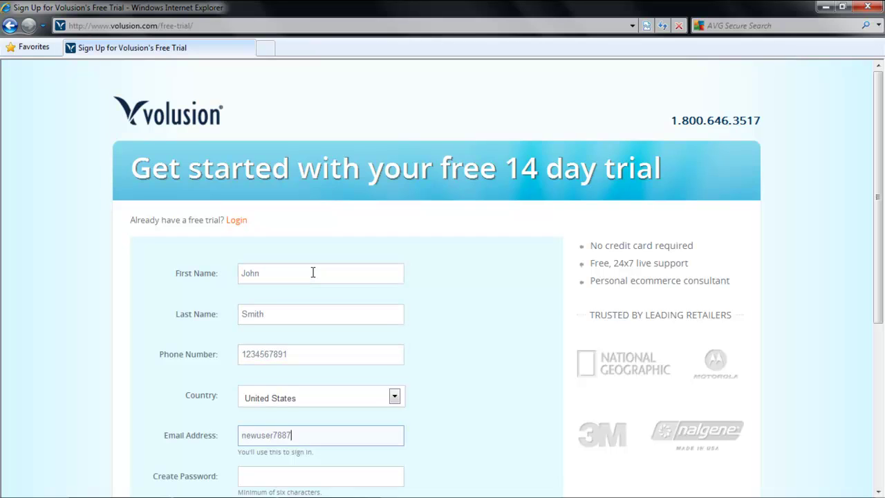
pyautogui.press('Tab')
pyautogui.write('password1')
pyautogui.press('Tab')
pyautogui.write('password1')
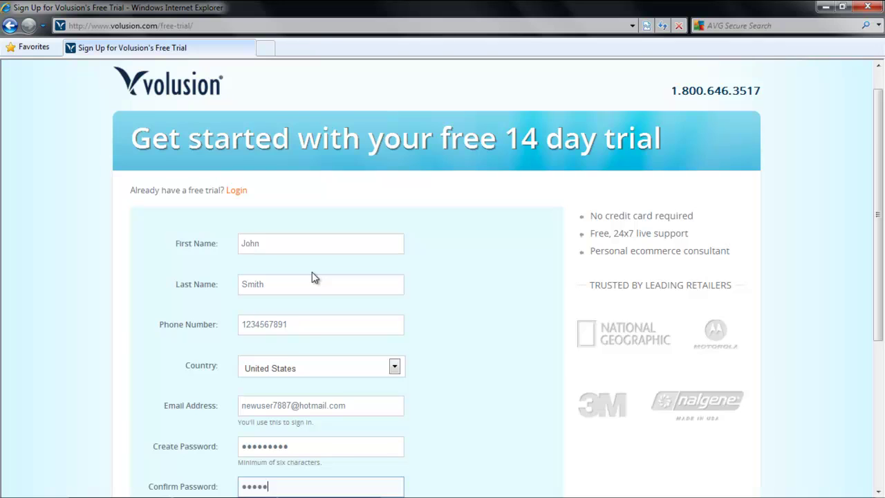
pyautogui.scroll(-2, 311, 278)
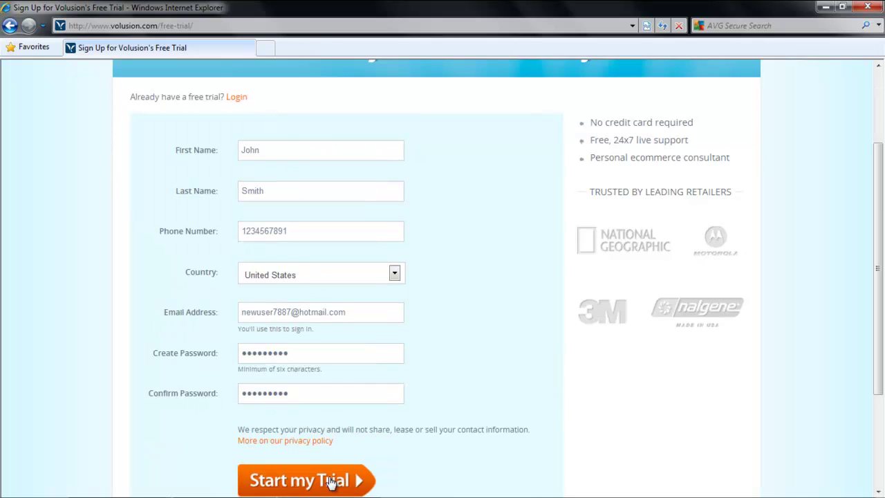
pyautogui.click(330, 482)
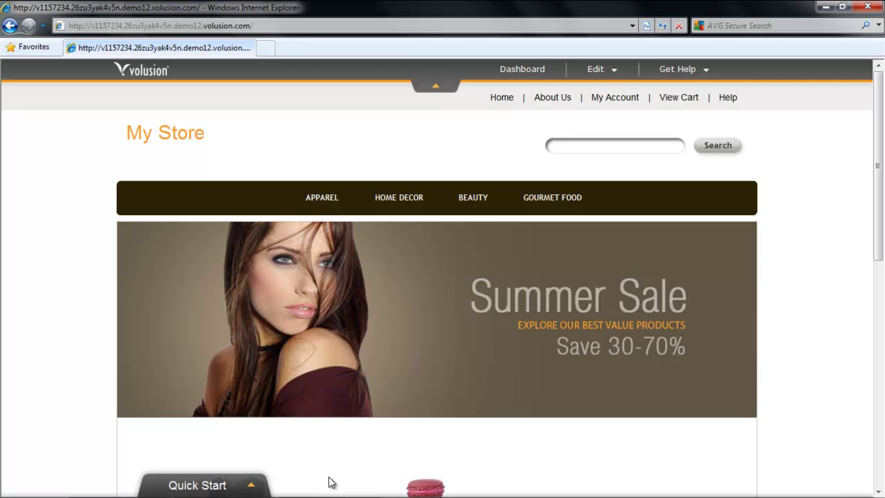
# Add a Quick Start product named 'Hammer' described as 'A very light weight hammer'.
pyautogui.click(254, 491)
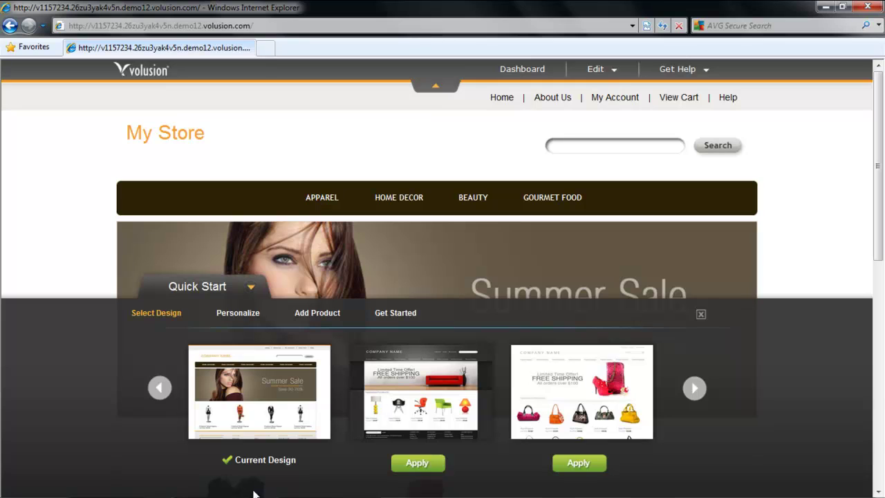
pyautogui.click(251, 321)
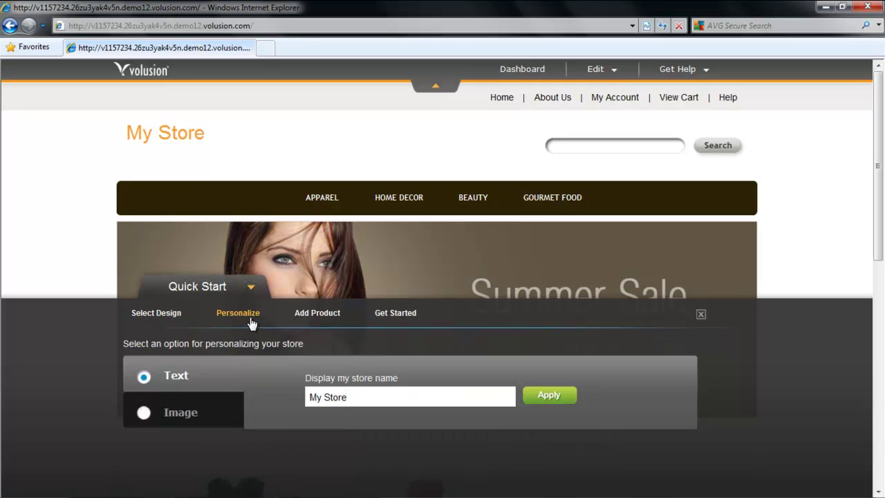
pyautogui.click(316, 317)
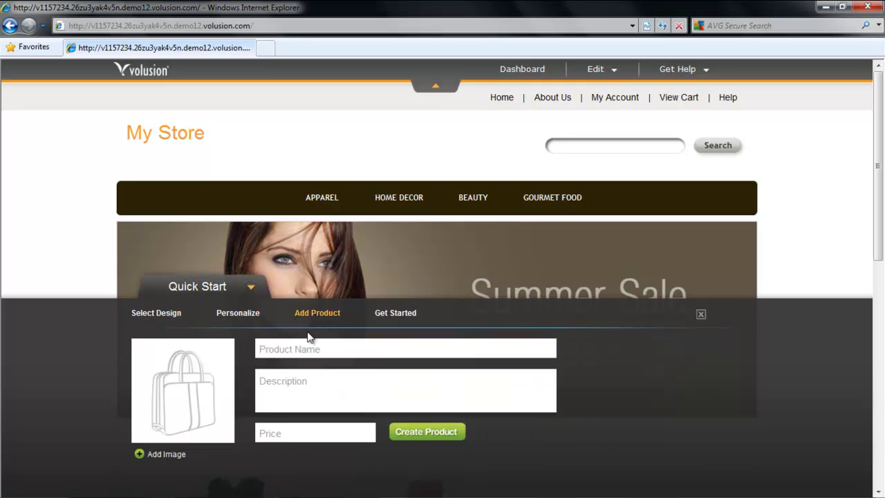
pyautogui.click(301, 349)
pyautogui.write('Hammer')
pyautogui.press('Tab')
pyautogui.write('A very light weight hammer')
pyautogui.press('Tab')
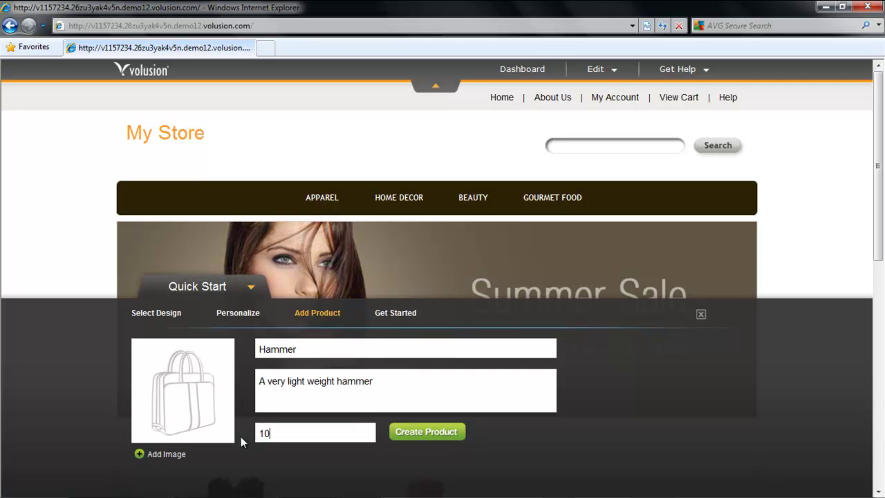
# Add a product image uploaded from the computer.
pyautogui.click(146, 455)
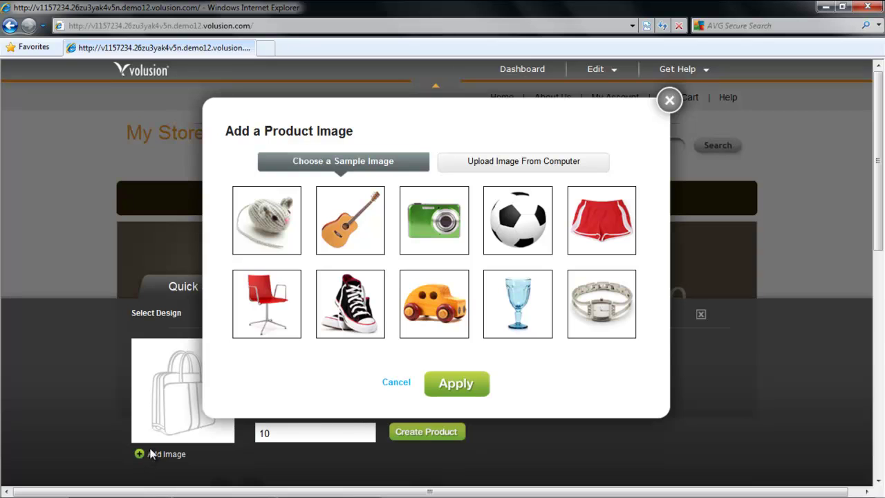
pyautogui.click(485, 166)
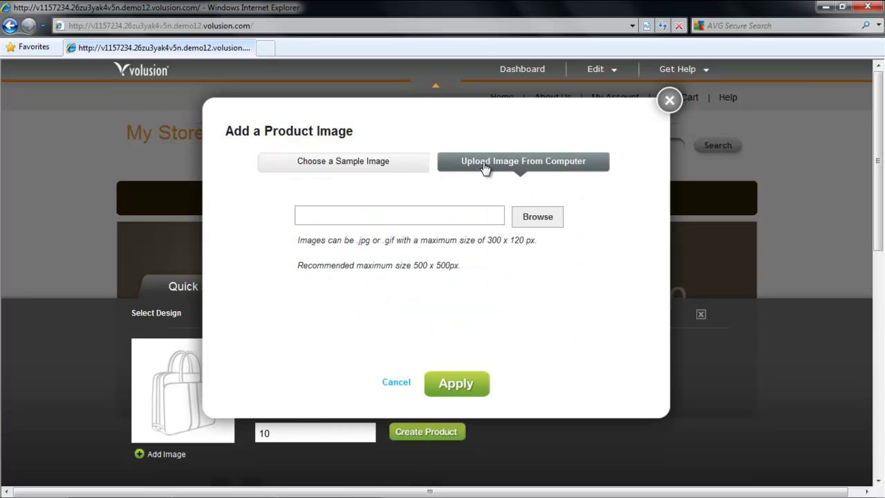
pyautogui.click(534, 218)
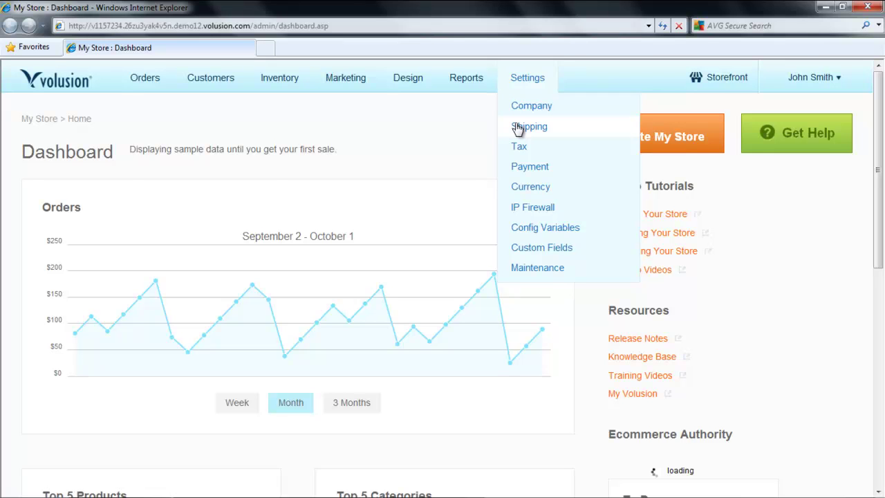
# Open the Shipping settings in a new browser tab.
pyautogui.rightClick(517, 129)
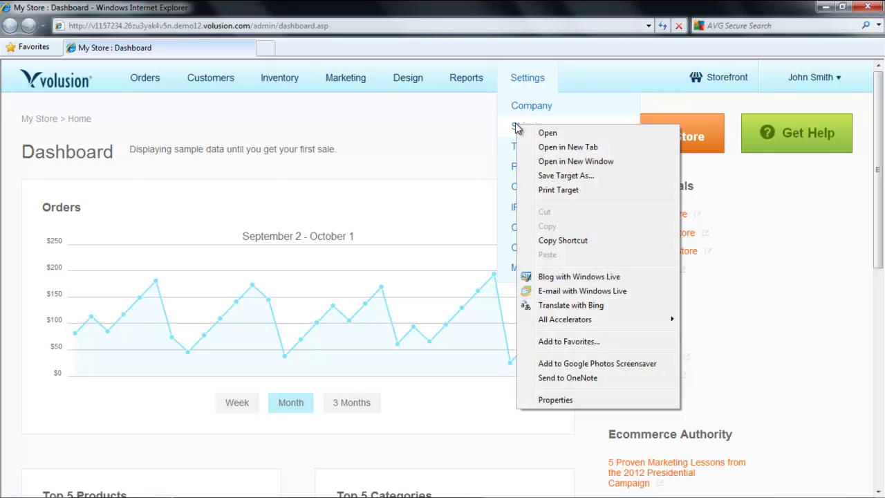
pyautogui.click(543, 147)
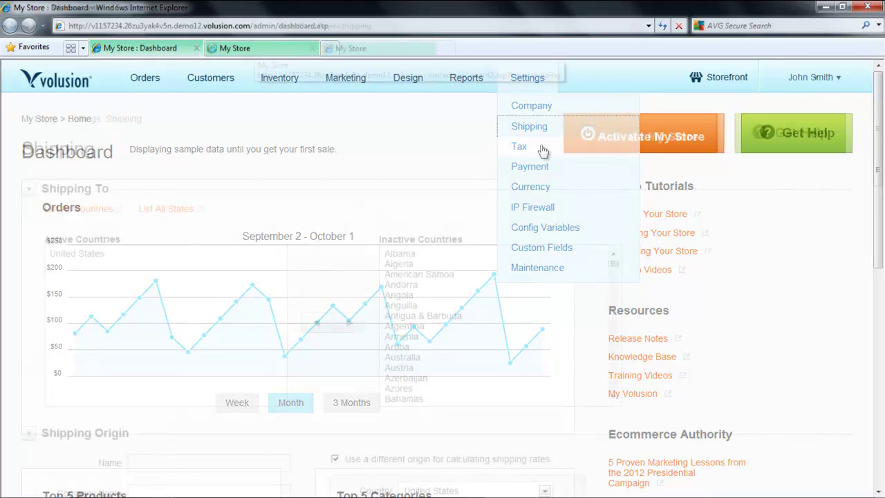
pyautogui.click(256, 49)
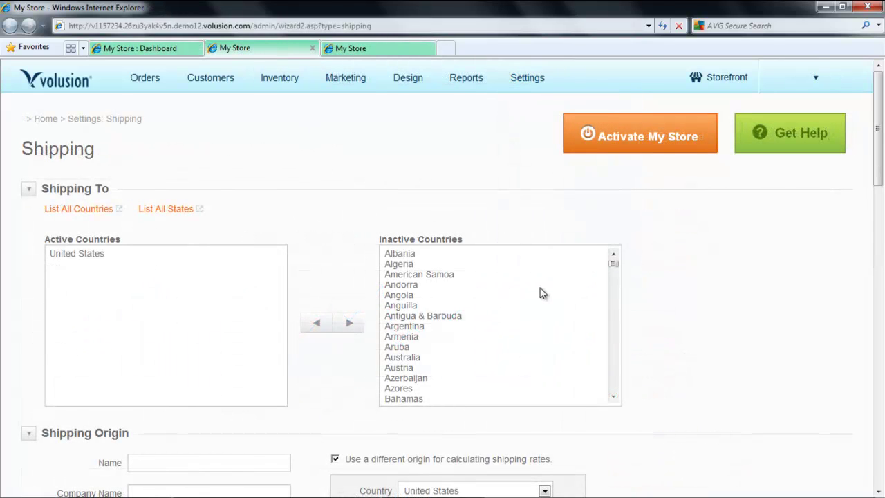